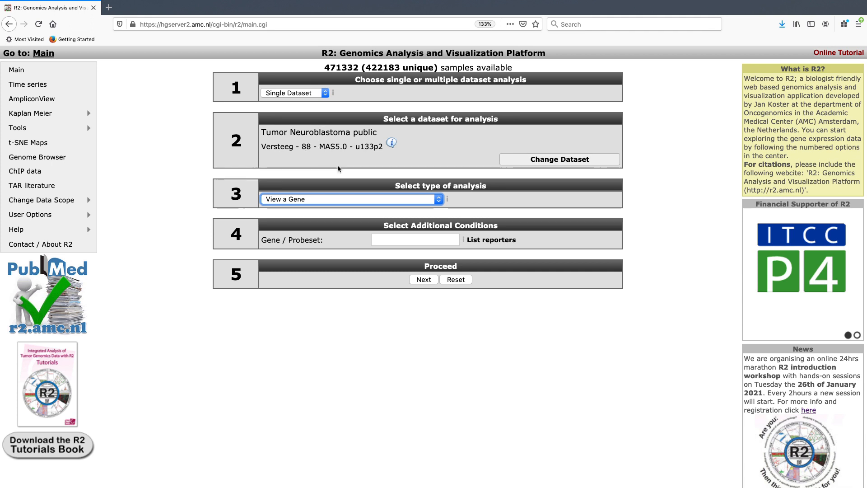
Choose K-means as the analysis type and open its settings for the Tumor Neuroblastoma public - Versteeg - 88 dataset
click(438, 200)
scroll(392, 259, down, 4)
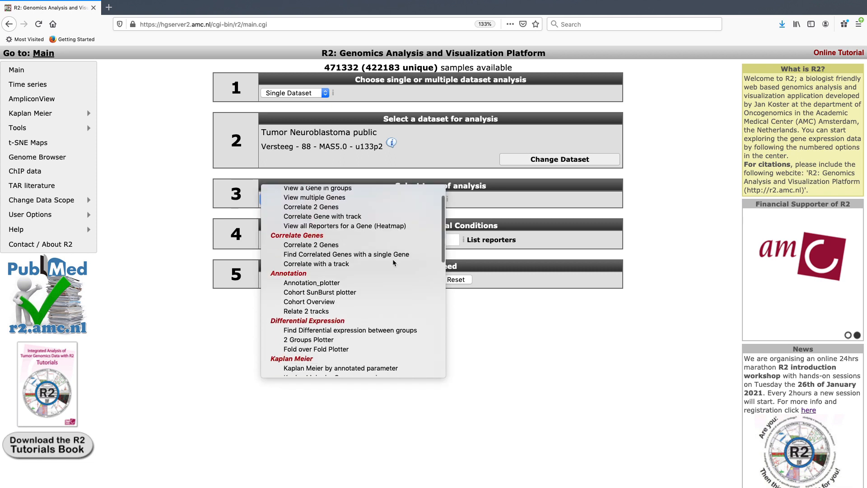
scroll(393, 263, down, 3)
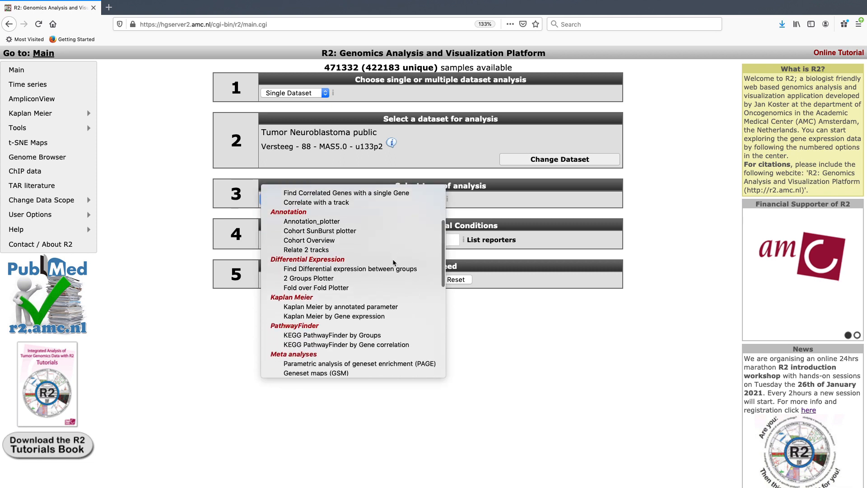
scroll(393, 263, down, 2)
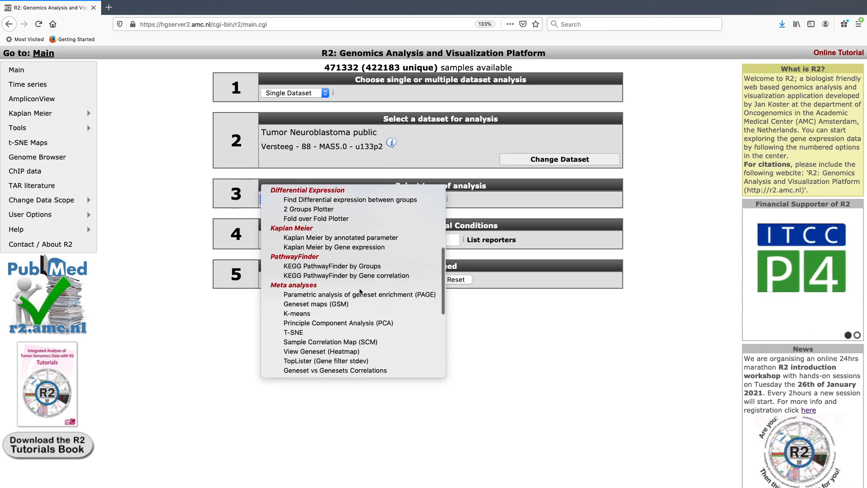
click(344, 316)
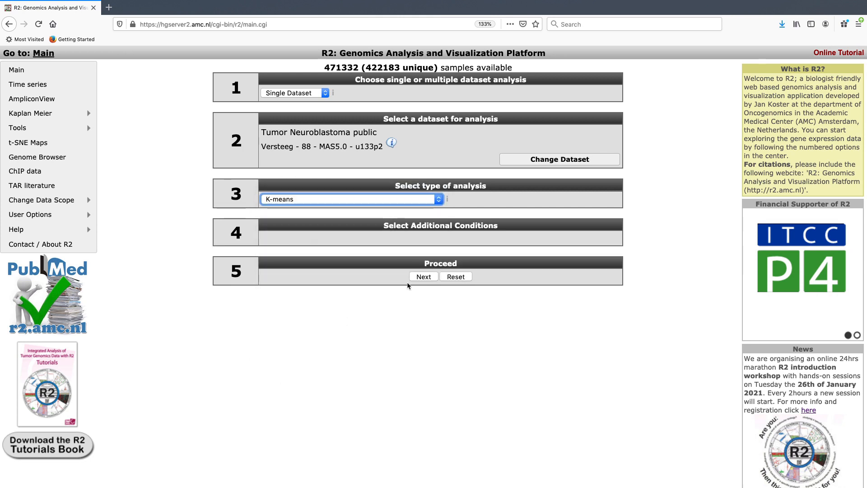
click(425, 279)
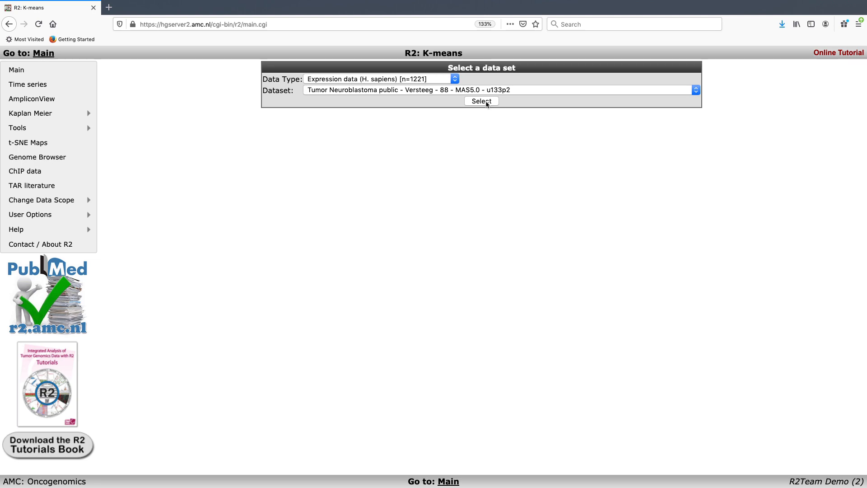
click(487, 104)
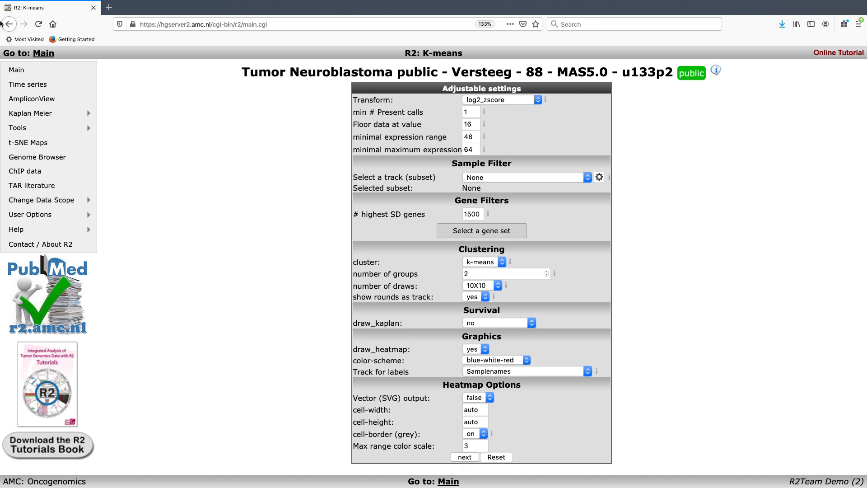
click(287, 224)
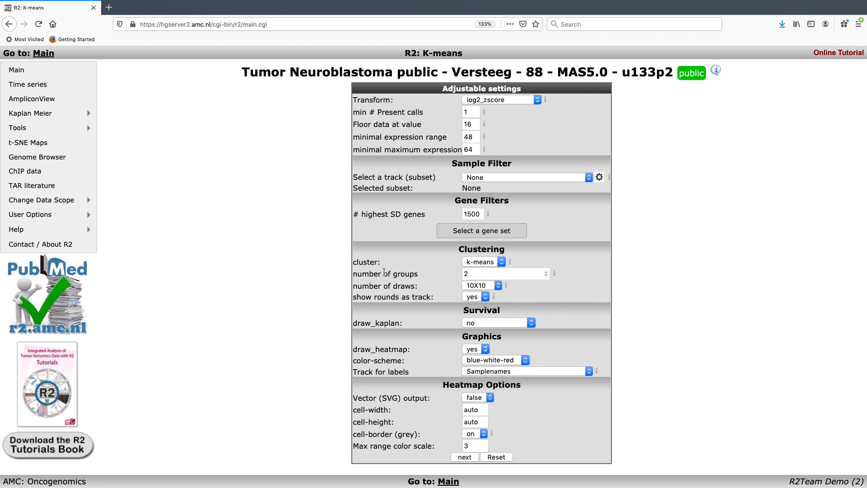
double_click(468, 273)
click(457, 274)
Restrict the genes to gene set r2_imr32mycn_all from functional_genesignature in the r2provided genelists, and run the clustering
click(477, 233)
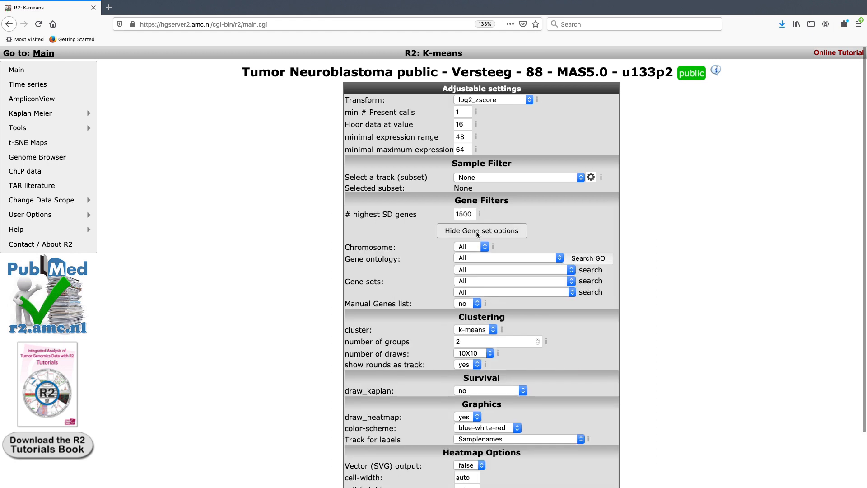
click(482, 280)
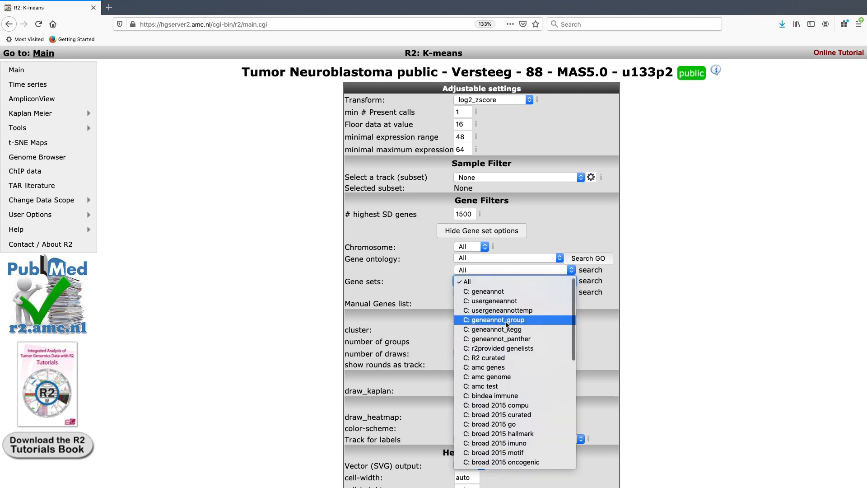
click(502, 349)
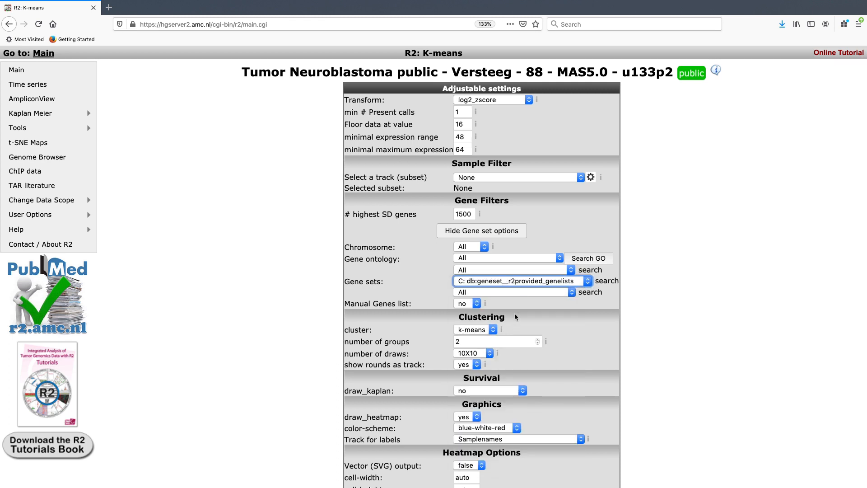
click(531, 284)
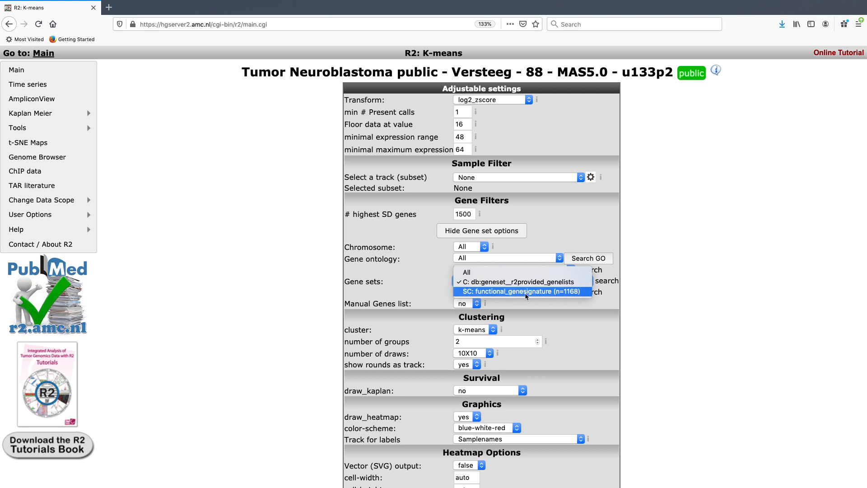
click(526, 292)
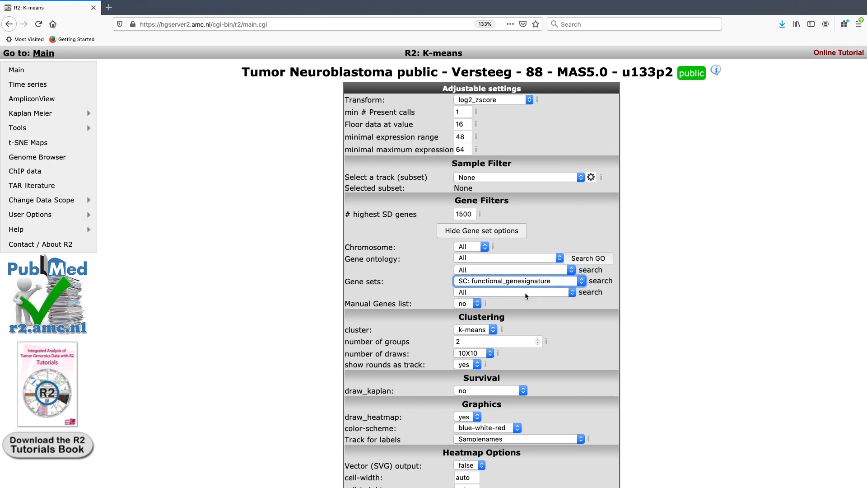
click(527, 282)
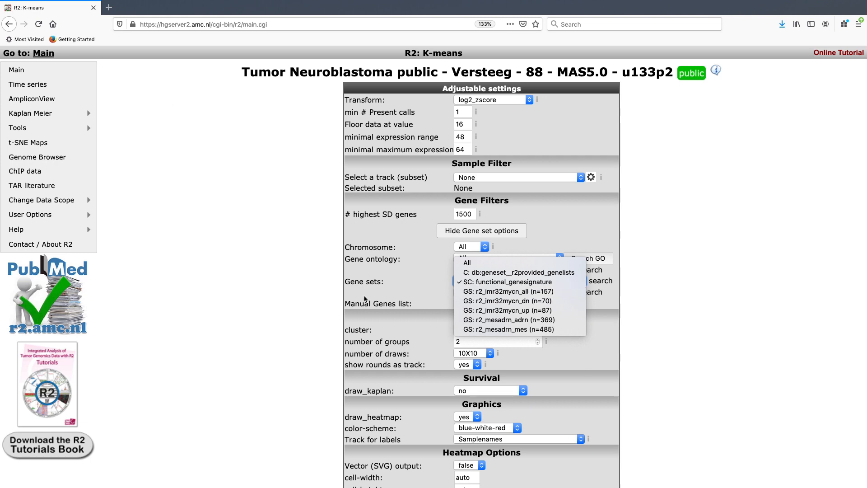
click(480, 294)
scroll(386, 350, down, 2)
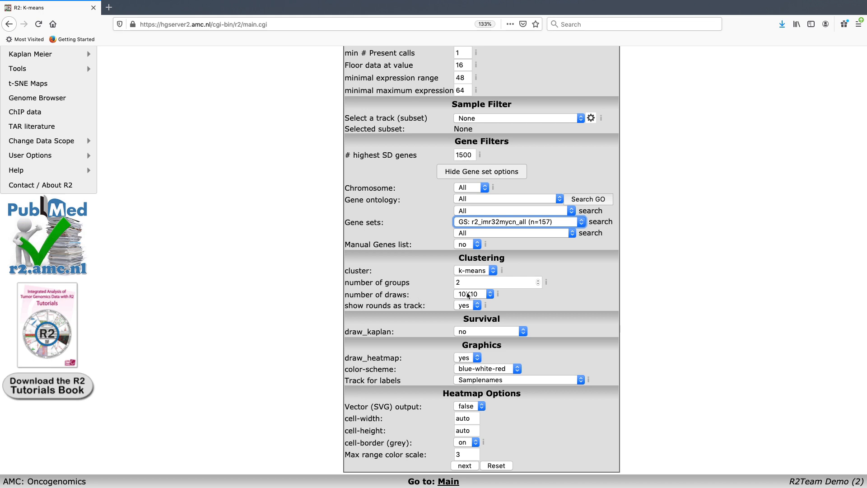
click(458, 465)
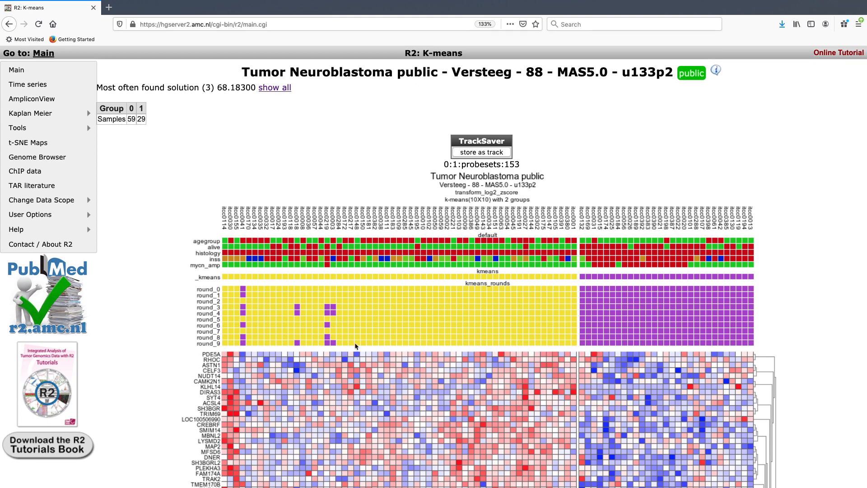
Examine the k-means rounds and the gene expression heatmap down to its last gene, comparing the two sample groups
mouse_move(466, 345)
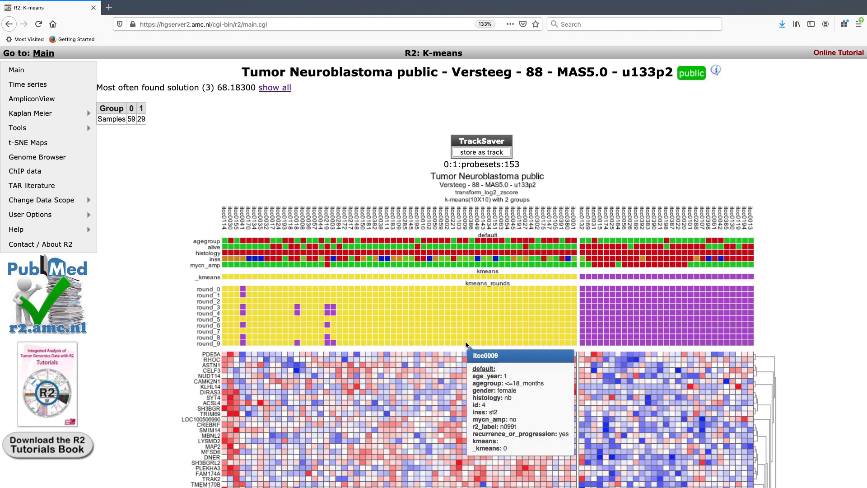
mouse_move(468, 299)
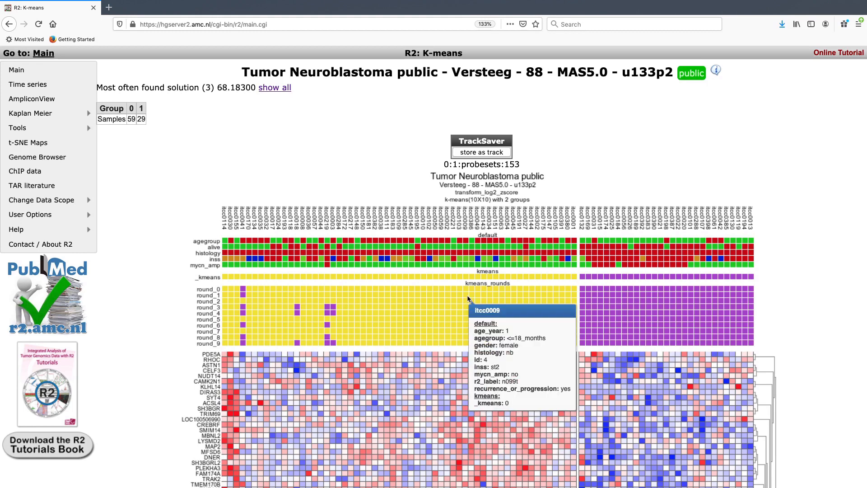
mouse_move(530, 292)
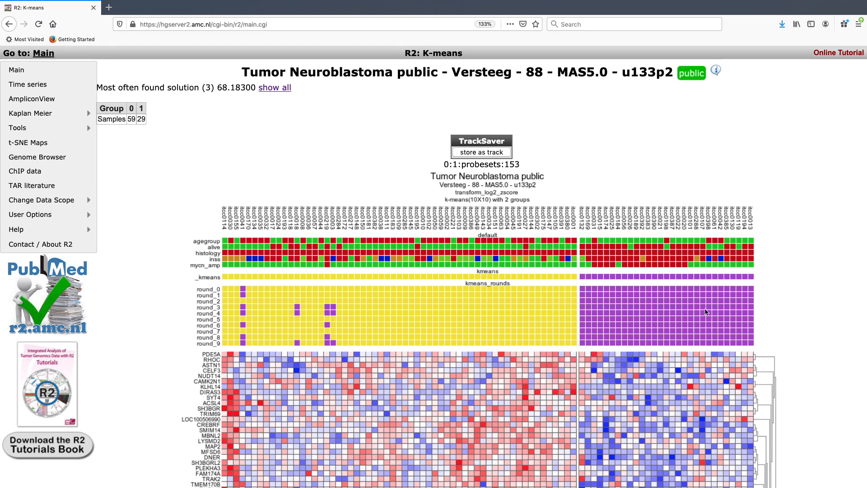
scroll(560, 278, down, 5)
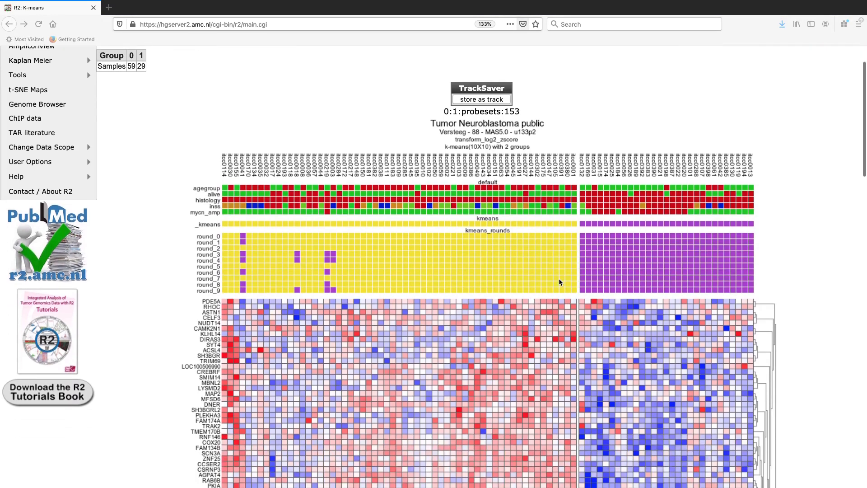
scroll(559, 281, down, 3)
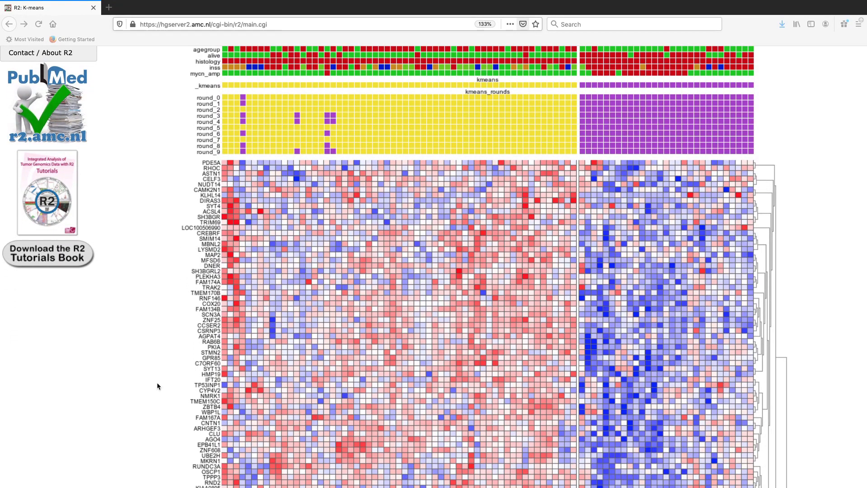
scroll(157, 383, down, 13)
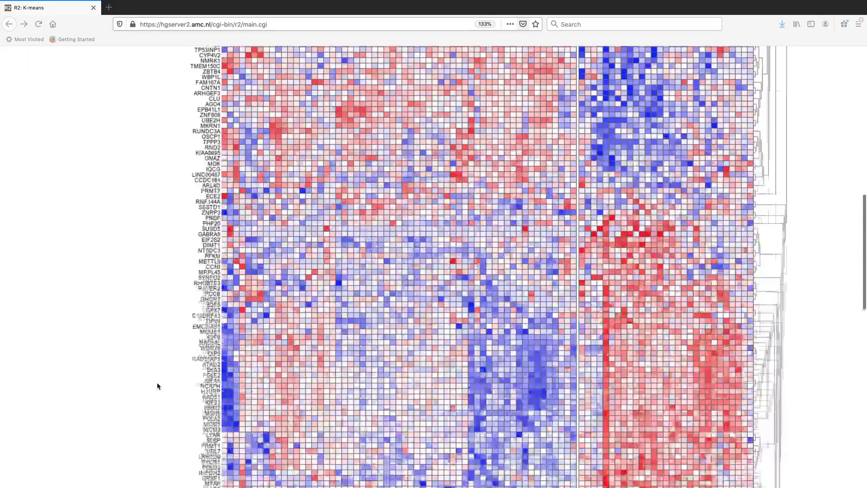
scroll(158, 386, down, 10)
scroll(157, 387, up, 20)
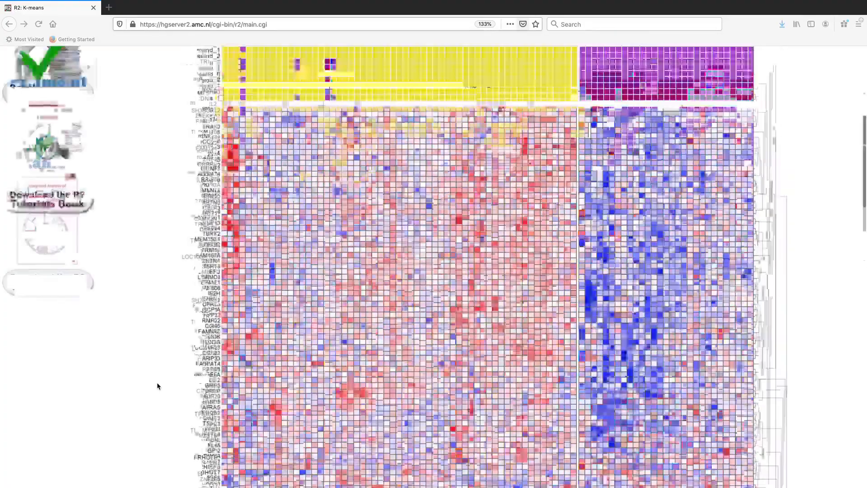
scroll(157, 387, down, 8)
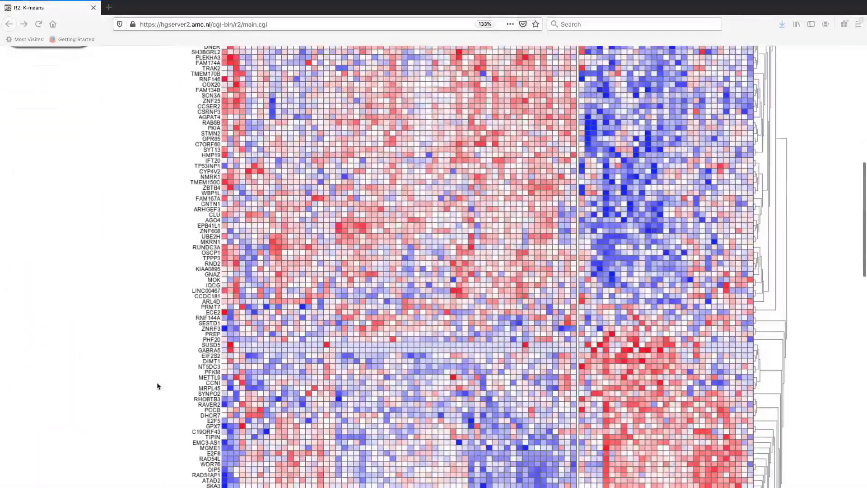
scroll(158, 386, up, 12)
scroll(157, 387, down, 4)
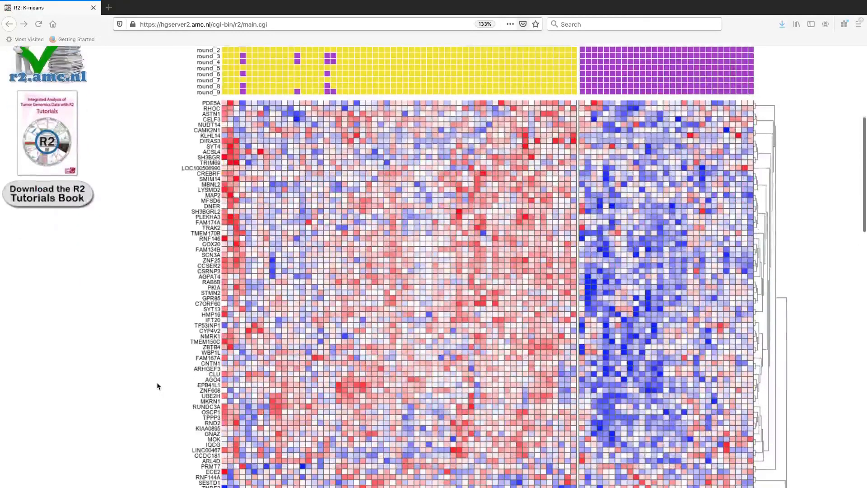
scroll(157, 386, down, 3)
scroll(157, 386, up, 2)
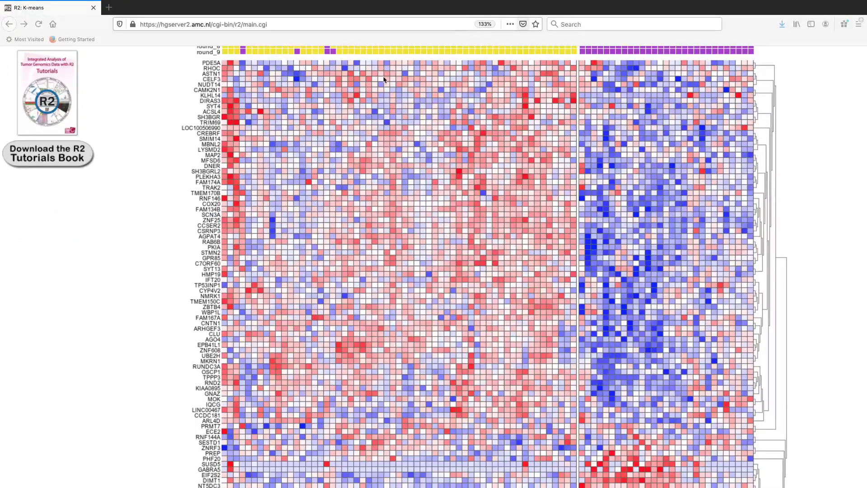
scroll(495, 343, up, 3)
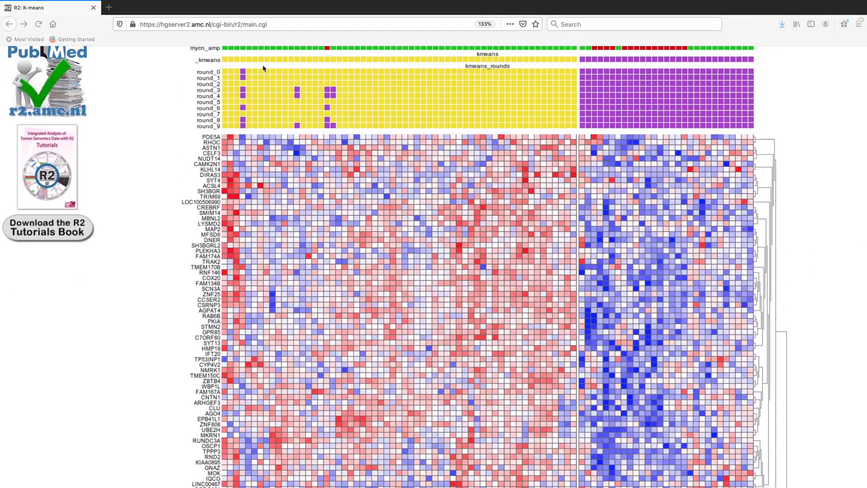
scroll(411, 263, down, 15)
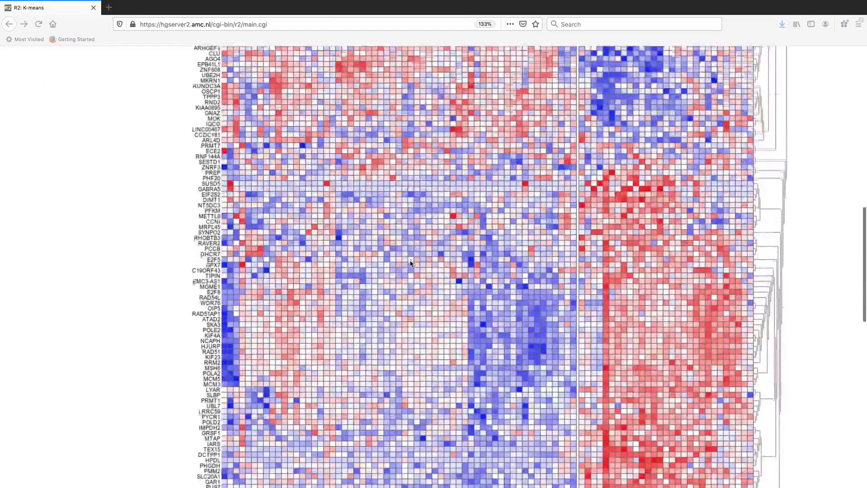
scroll(410, 263, down, 2)
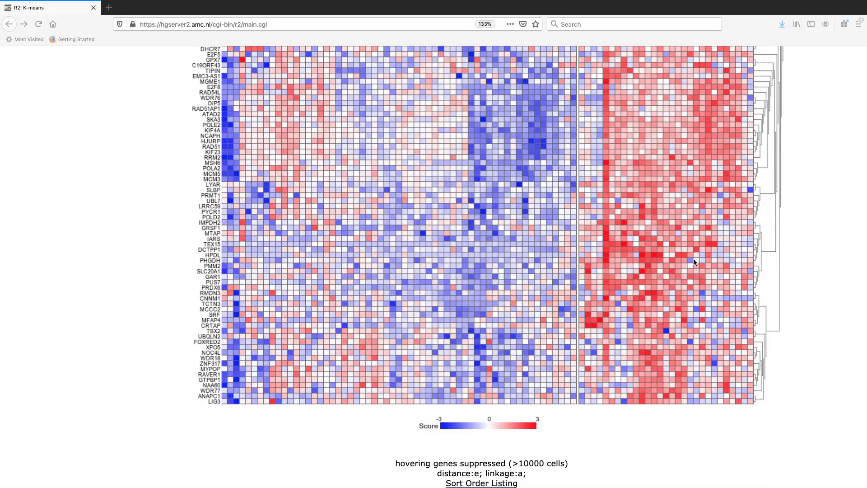
Compare the annotation tracks above the heatmap, including mycn_amp and inss, with the k-means group assignment
scroll(694, 262, up, 10)
scroll(695, 262, up, 15)
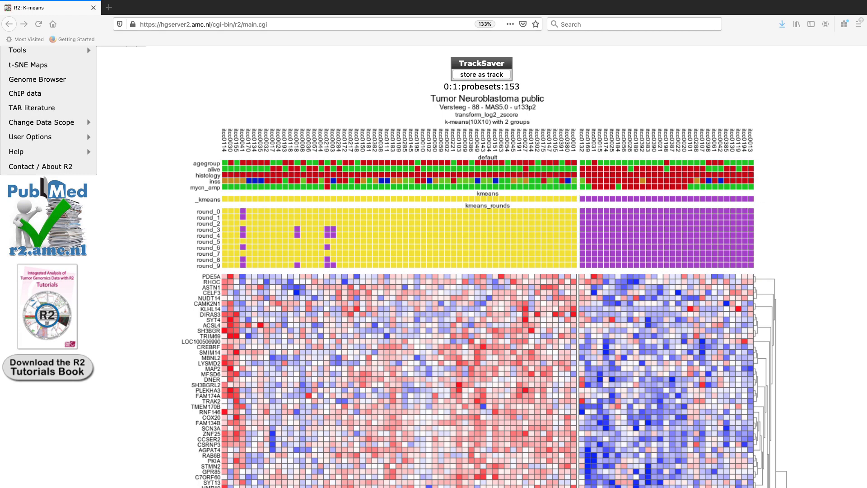
scroll(596, 137, up, 3)
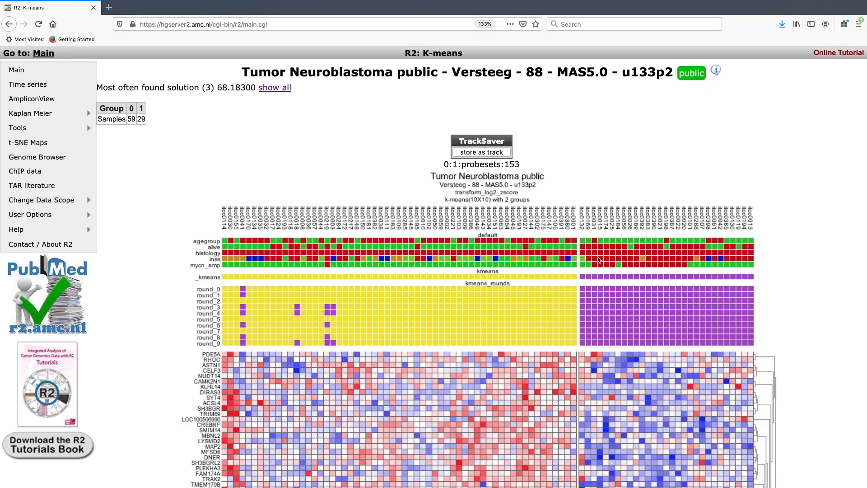
scroll(172, 348, down, 2)
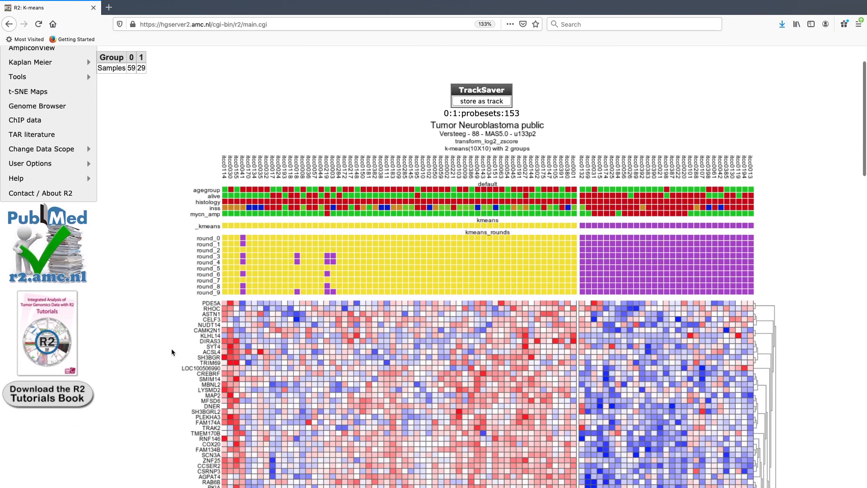
scroll(172, 348, down, 2)
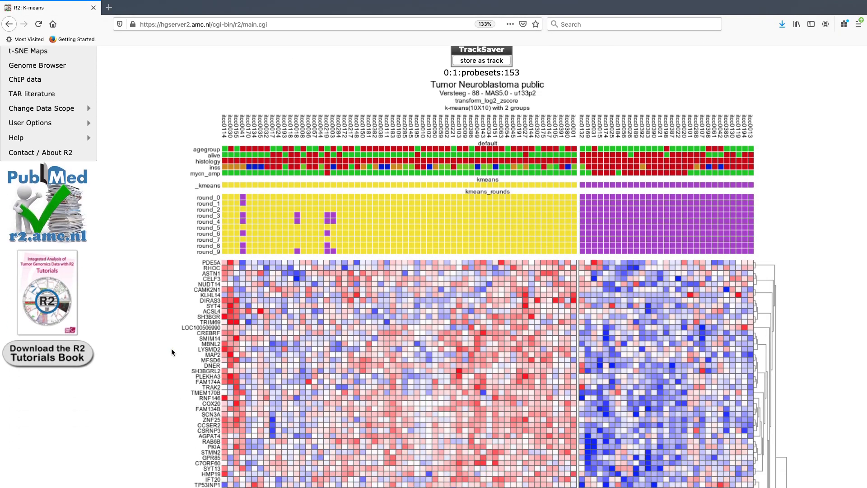
scroll(171, 348, down, 1)
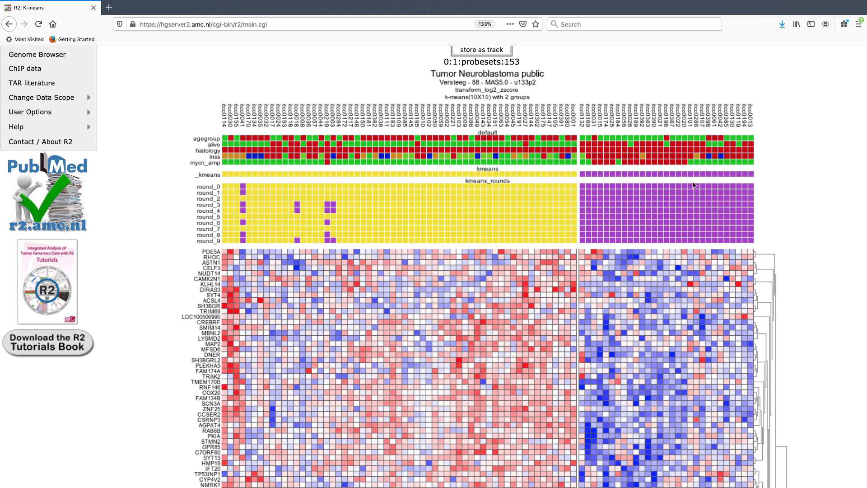
mouse_move(673, 183)
scroll(854, 379, down, 1)
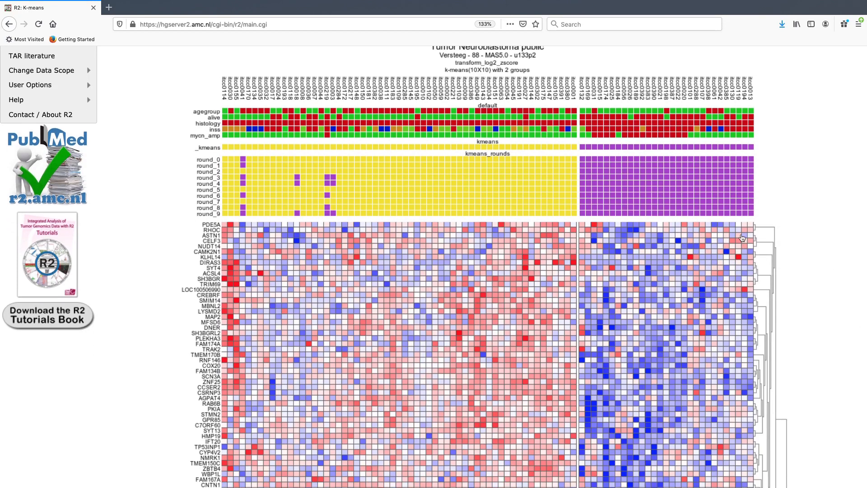
scroll(755, 199, down, 4)
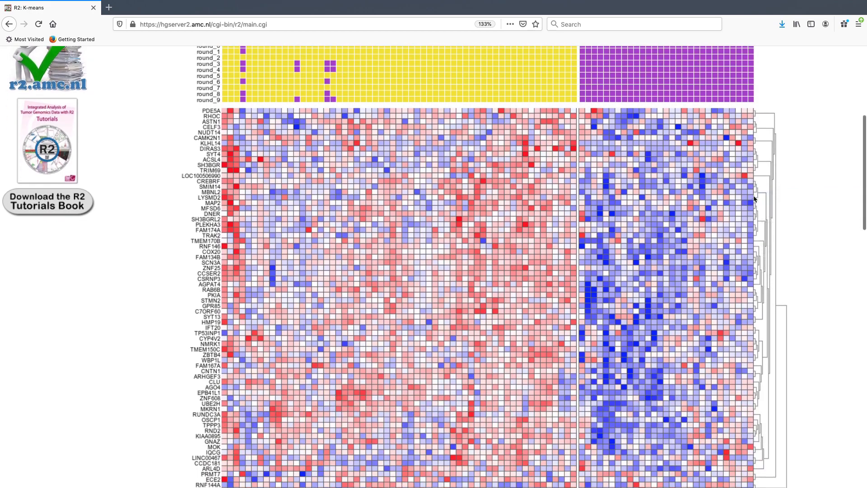
Review the K-means result from the expression heatmap up through the annotation tracks to the group sample counts
scroll(755, 199, down, 4)
scroll(754, 198, up, 6)
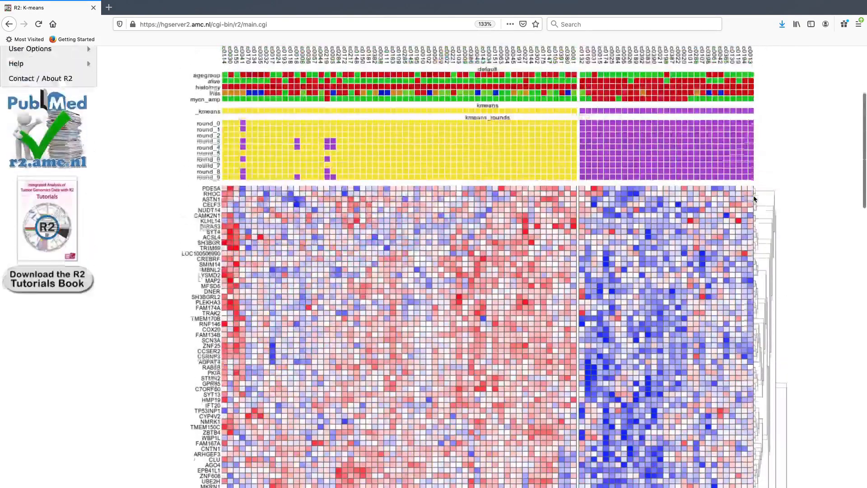
scroll(754, 199, up, 2)
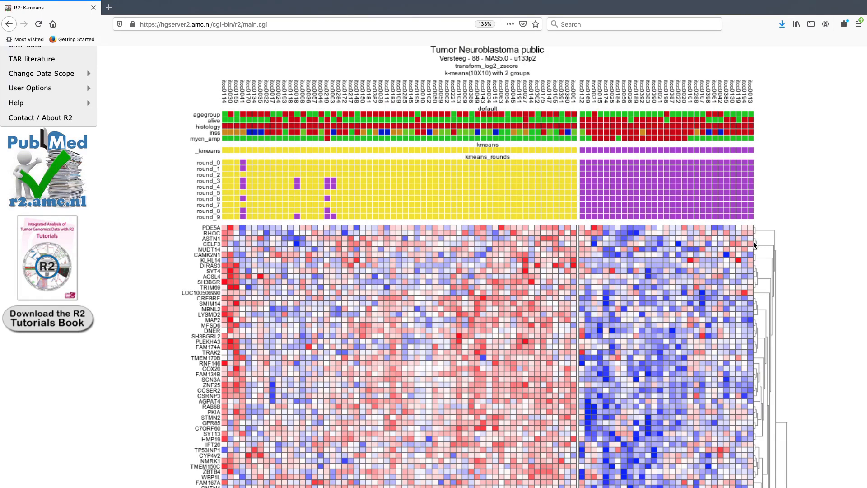
scroll(421, 114, up, 5)
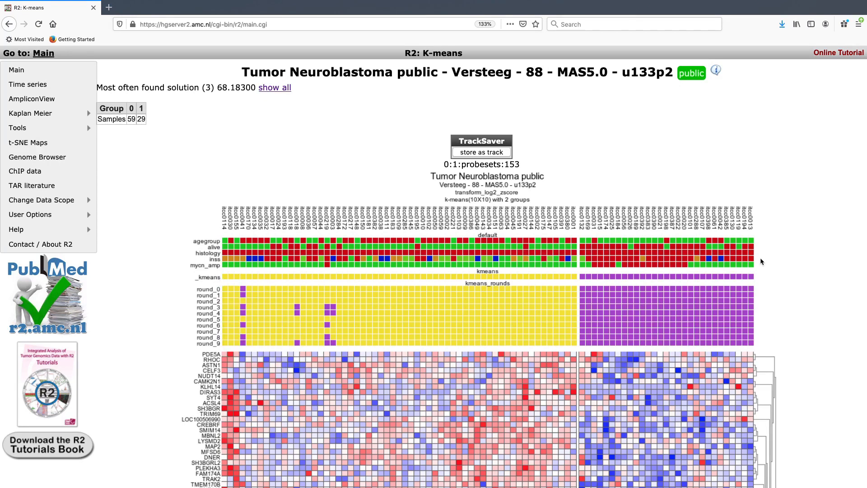
scroll(761, 261, down, 1)
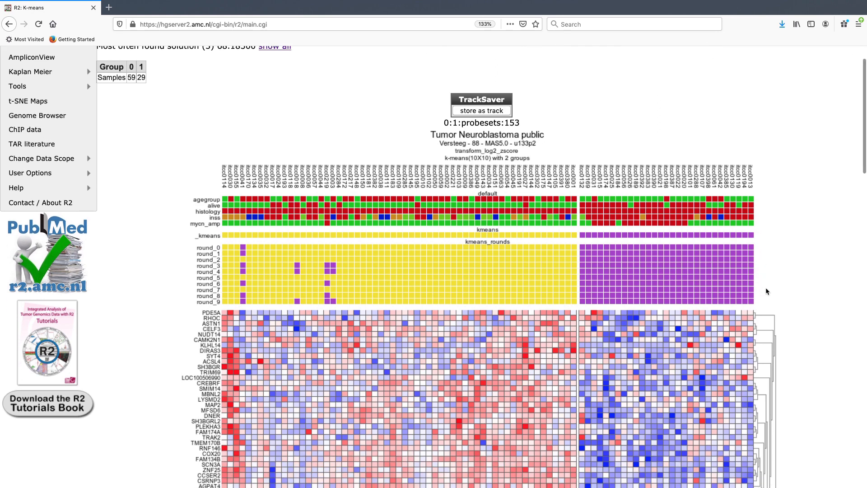
scroll(776, 282, down, 1)
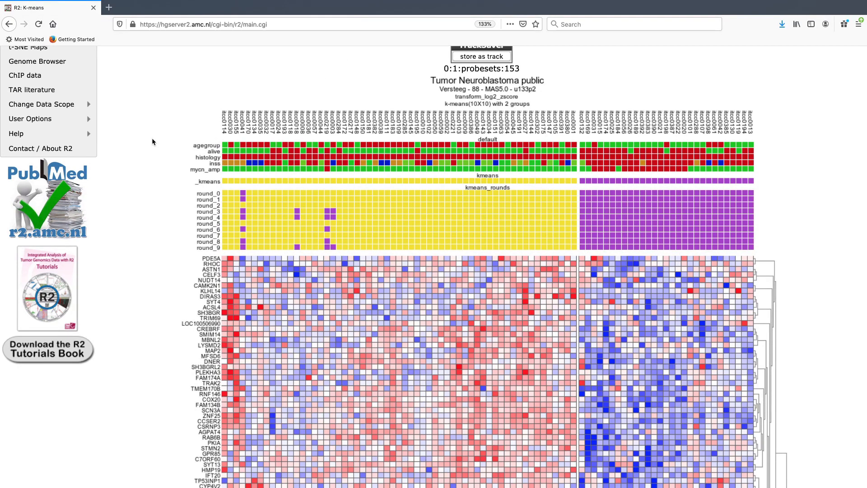
scroll(152, 139, up, 2)
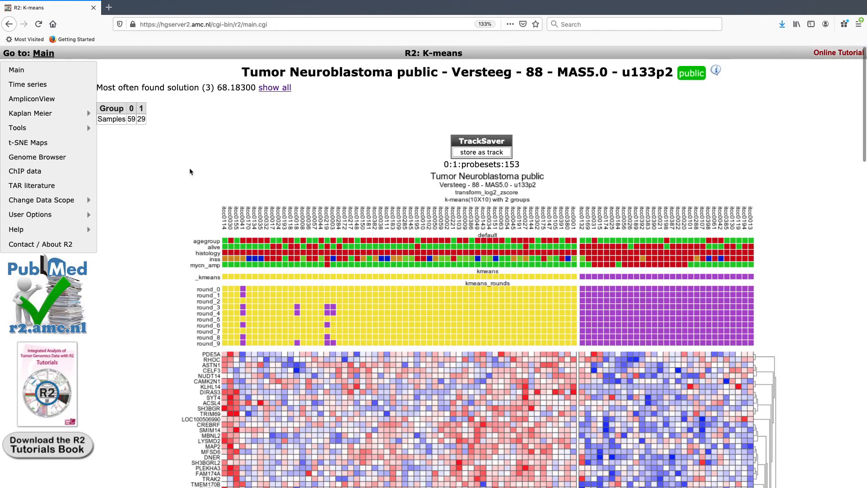
Return to the main page, choose View Geneset (Heatmap) as the analysis type, and open its settings
click(45, 54)
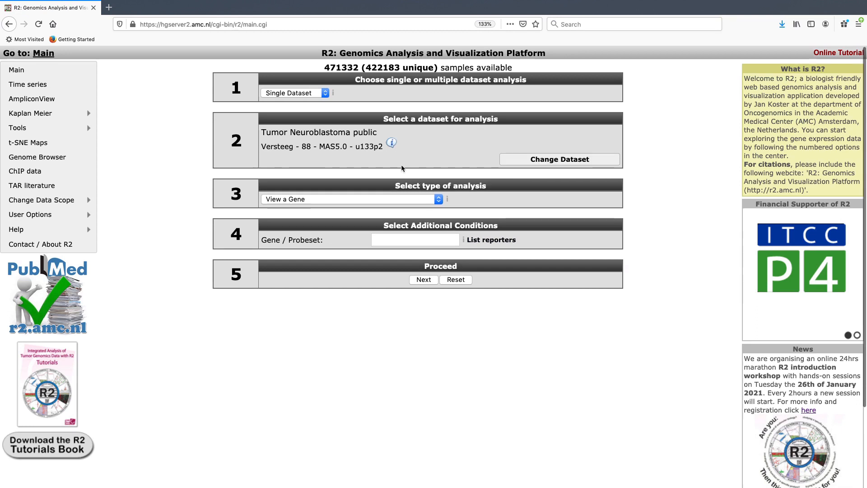
click(390, 200)
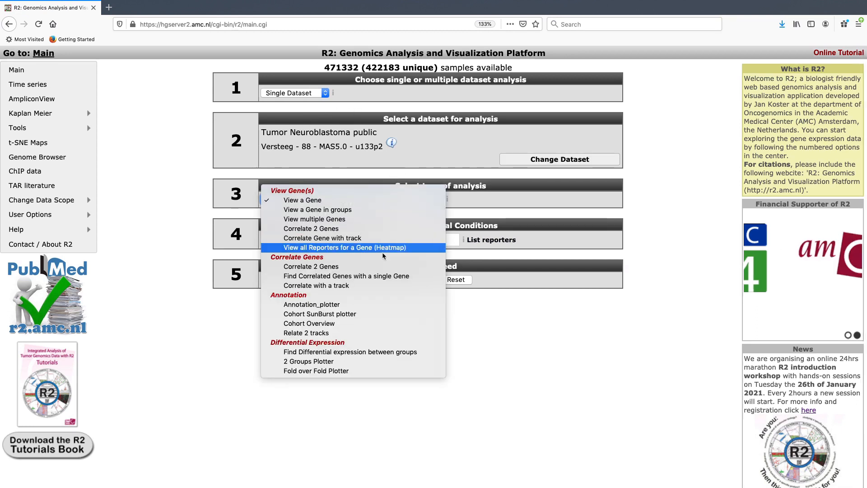
scroll(383, 252, down, 5)
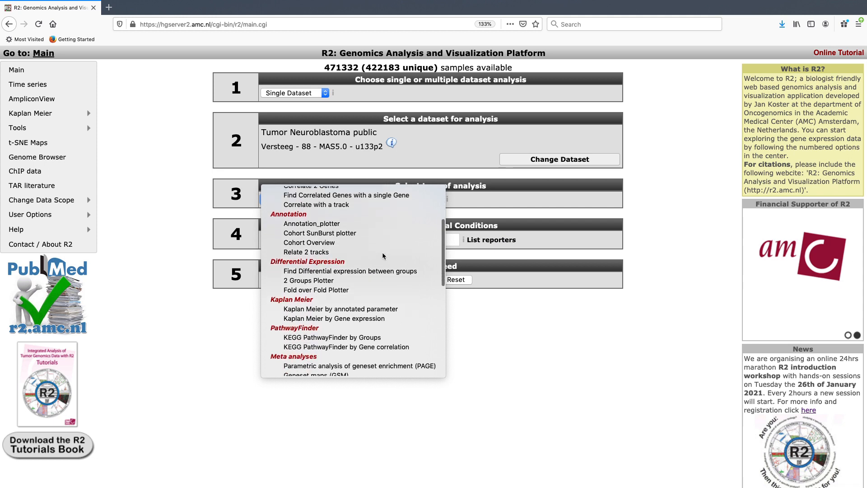
scroll(383, 256, down, 6)
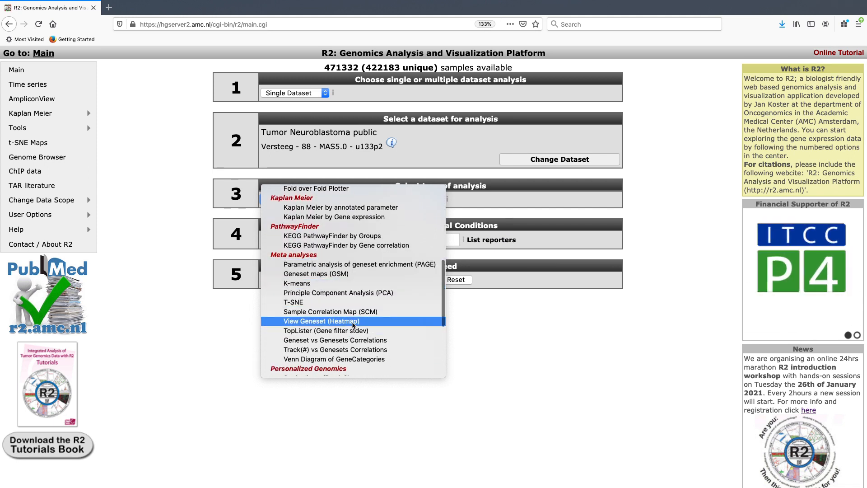
key(Escape)
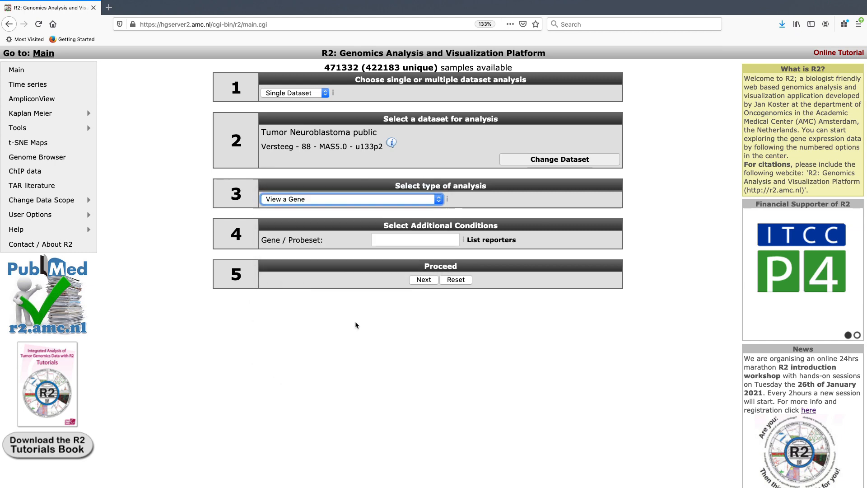
click(422, 277)
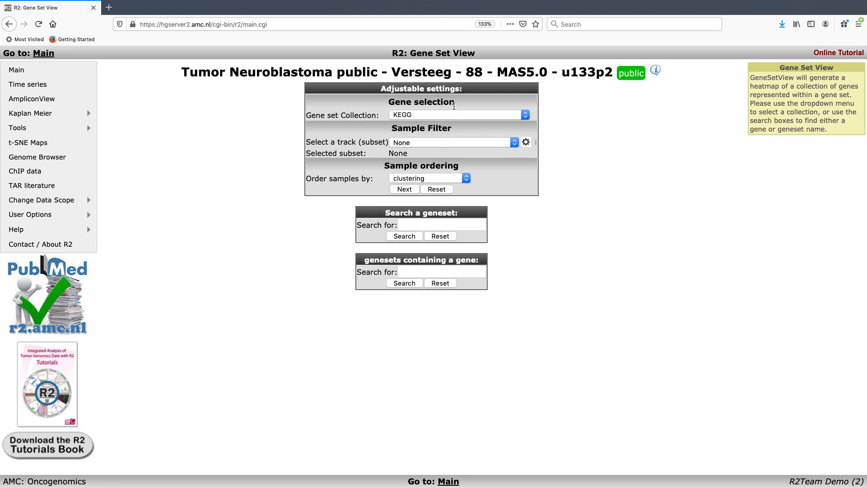
Choose the r2provided genelists collection and its functional_genesignature subcollection, and continue to the gene set settings
click(444, 113)
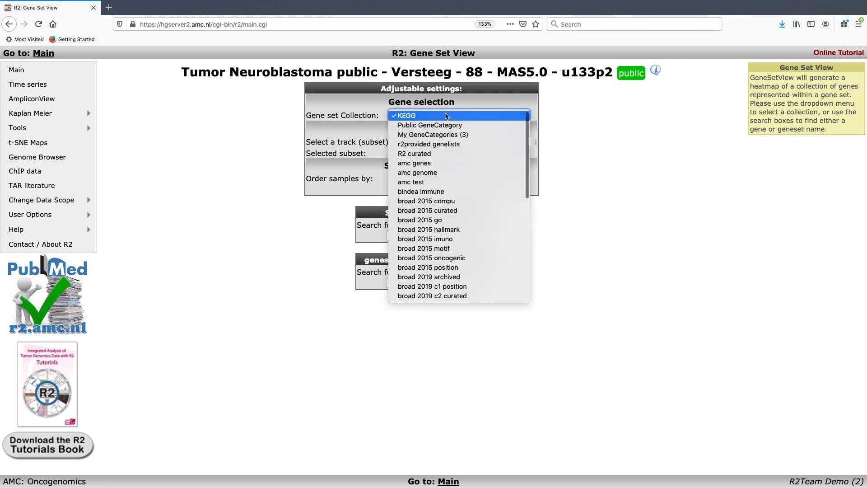
click(443, 145)
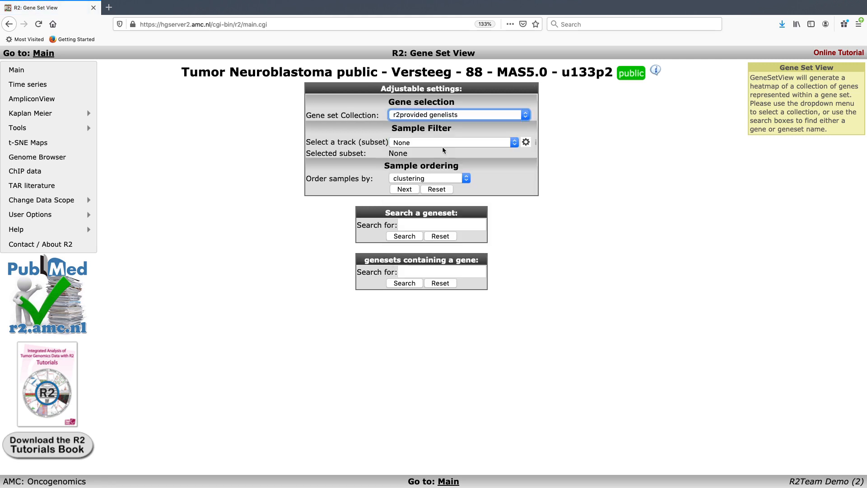
click(404, 189)
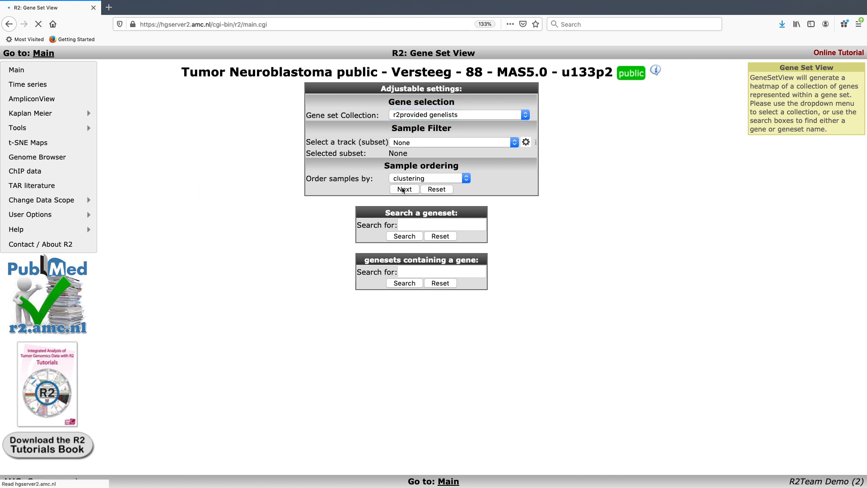
click(461, 116)
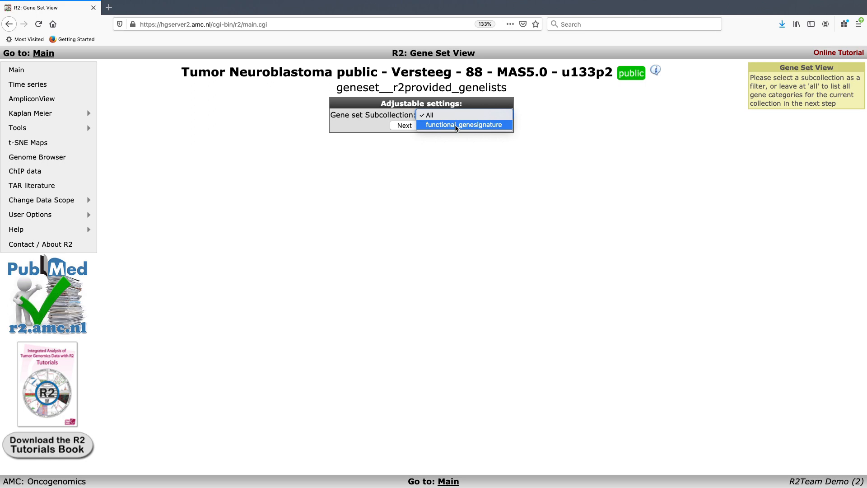
click(456, 128)
click(409, 127)
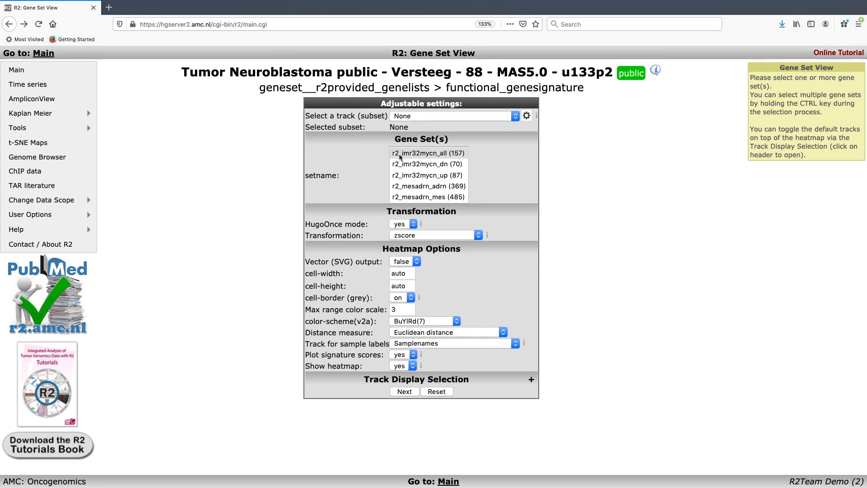
Select both the r2_imr32mycn_dn and r2_imr32mycn_up gene sets for the heatmap
click(460, 156)
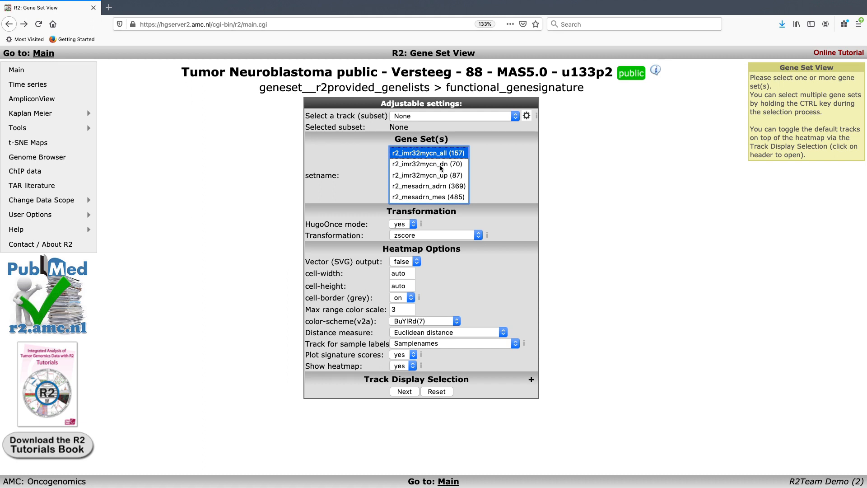
click(432, 165)
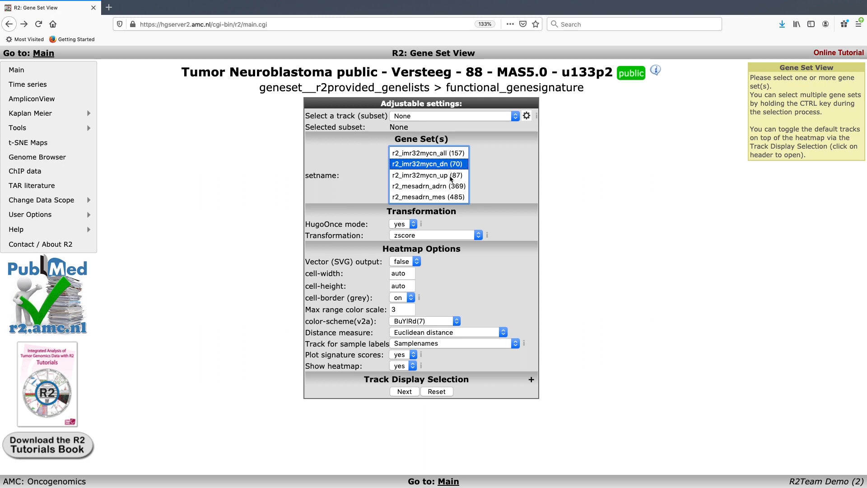
ctrl+click(450, 177)
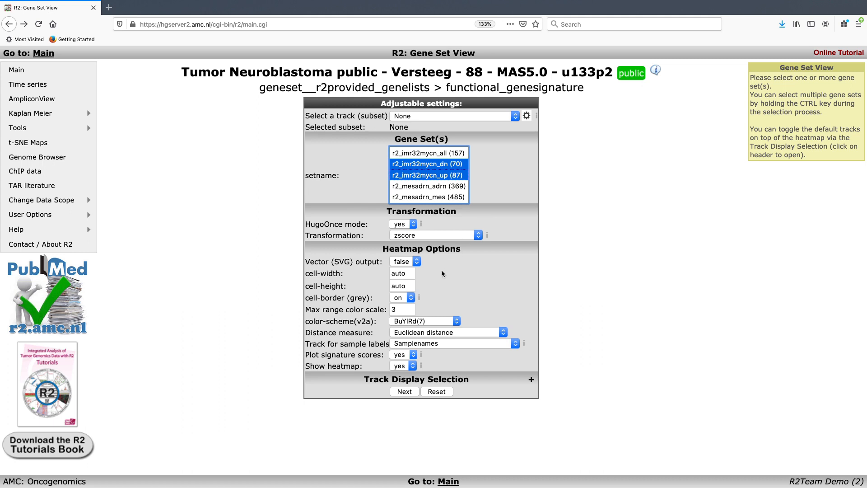
Set the heatmap's max range color scale to 1 and generate the heatmap
double_click(403, 309)
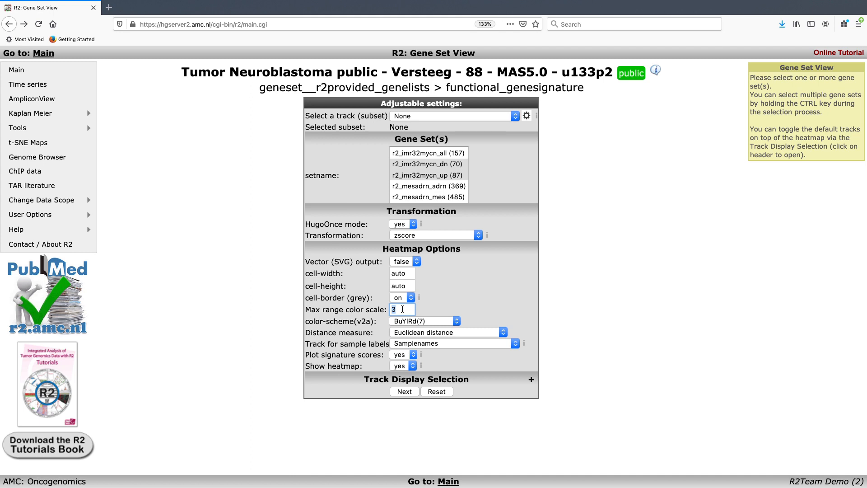
text(1)
click(409, 320)
click(395, 392)
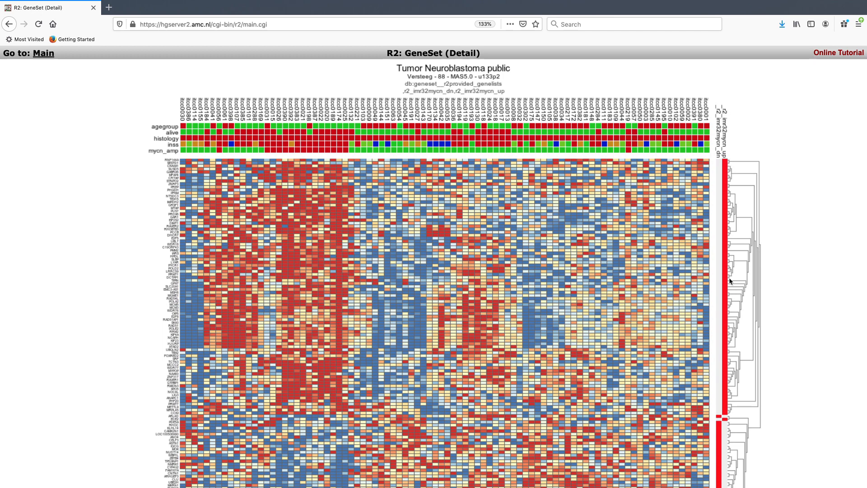
Compare the up and down gene blocks in the heatmap with the annotation tracks above and the signature scores below
scroll(751, 337, down, 5)
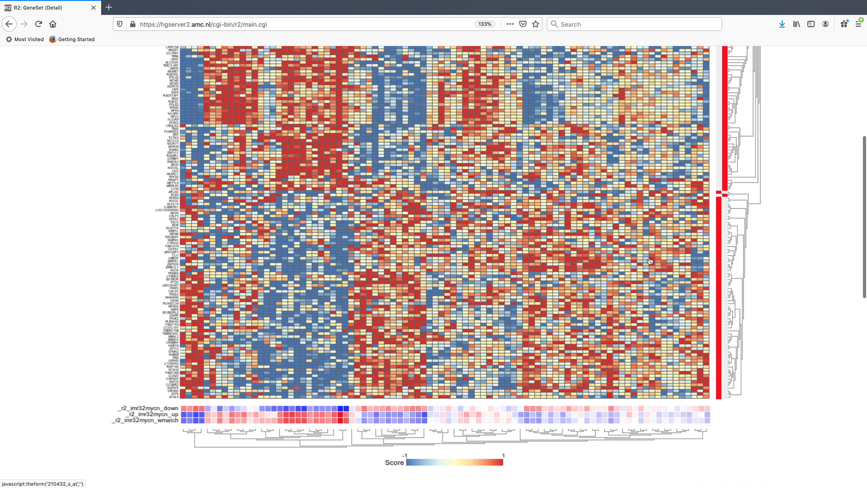
scroll(630, 220, up, 1)
scroll(630, 220, up, 3)
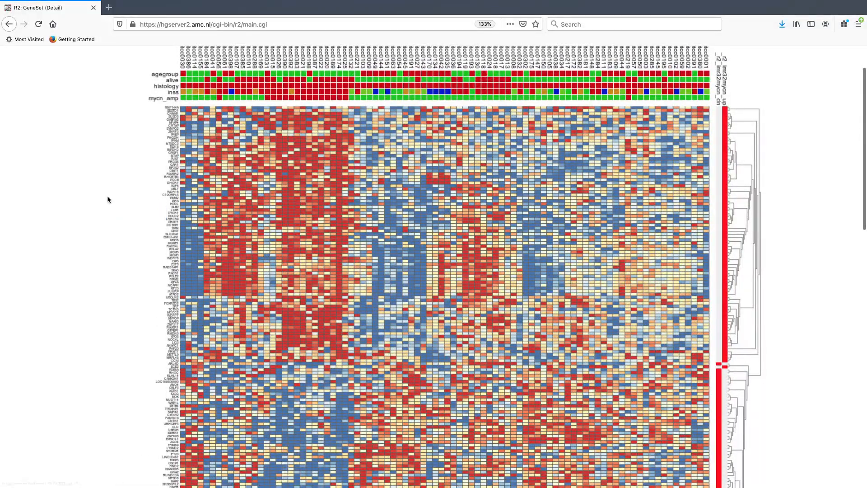
scroll(108, 196, up, 1)
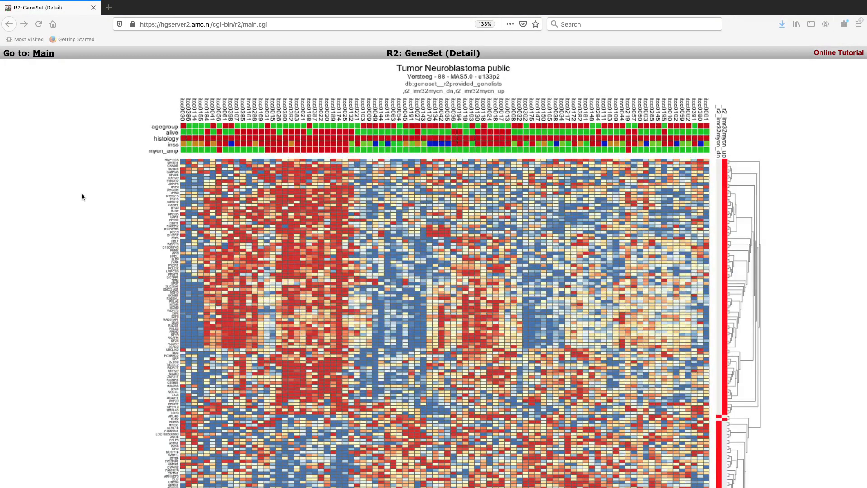
scroll(82, 197, down, 5)
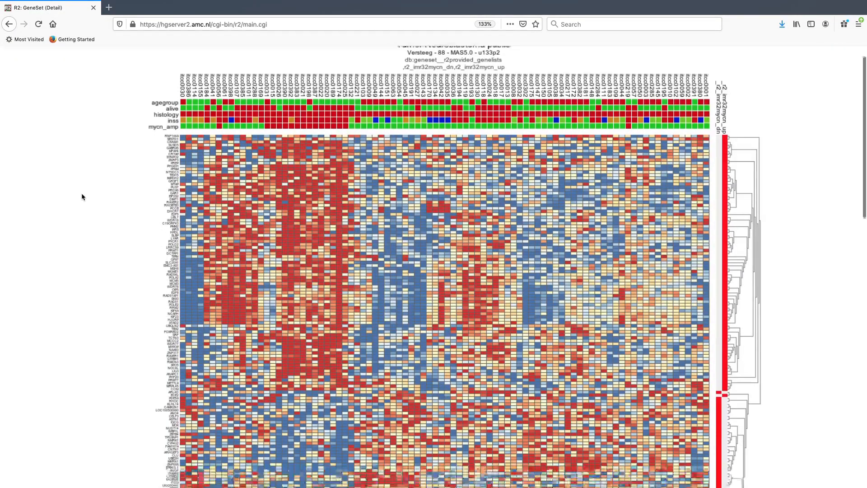
scroll(81, 197, down, 2)
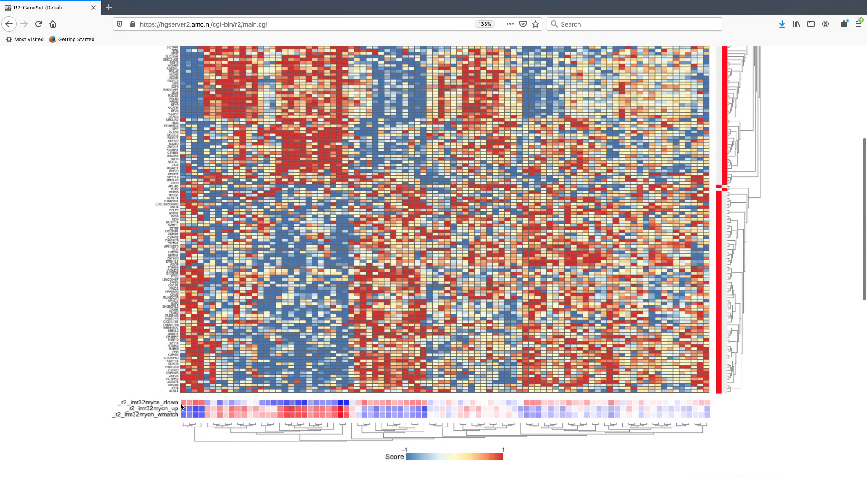
mouse_move(184, 406)
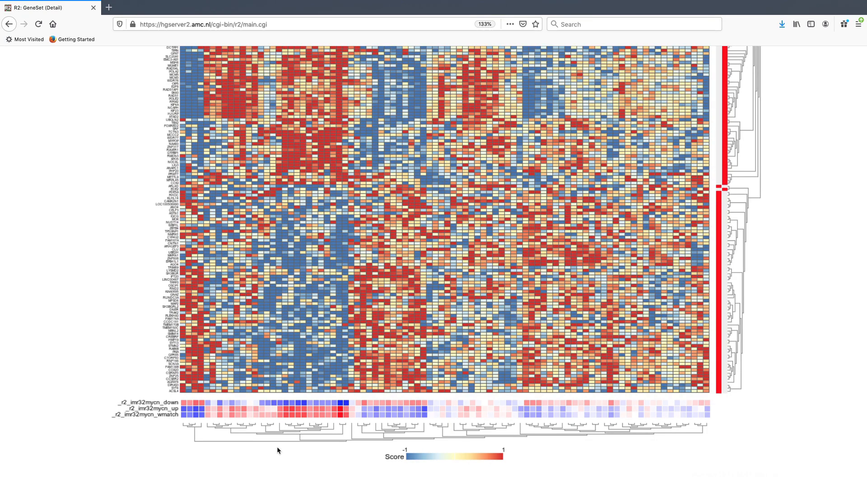
scroll(277, 448, down, 1)
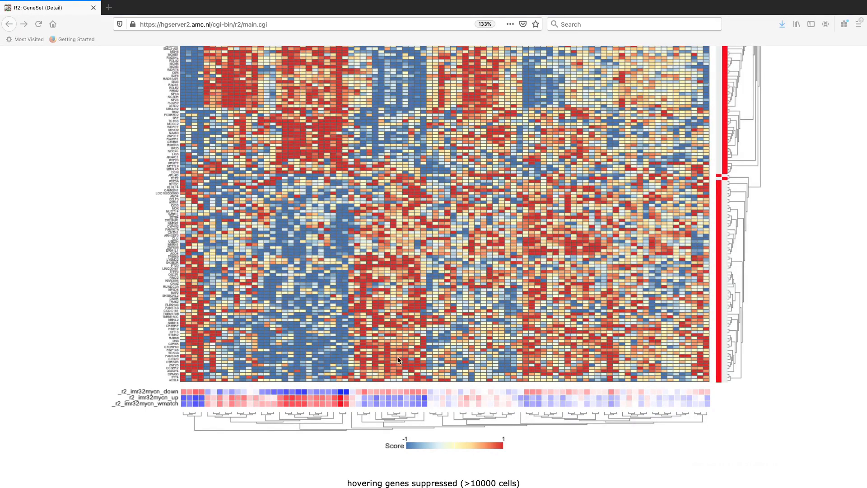
Open the R2 track settings for storing the _r2_imr32mycn_weighted_matched gene set values
scroll(398, 360, down, 5)
scroll(399, 360, down, 3)
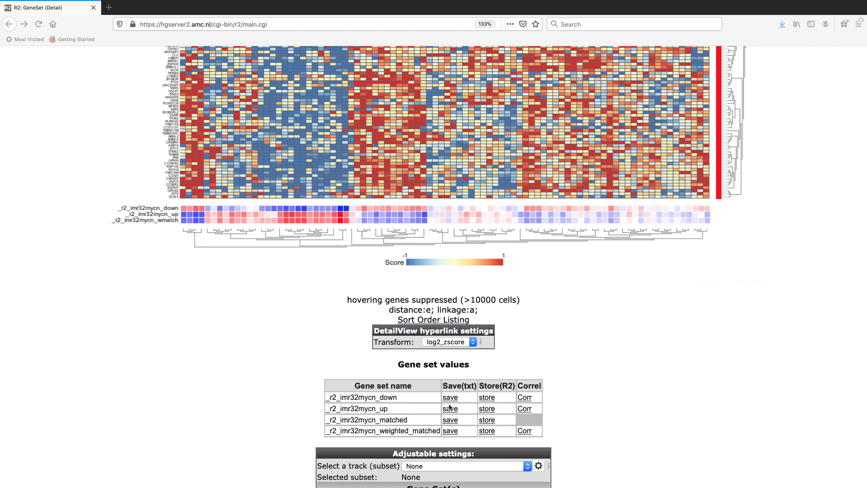
click(514, 373)
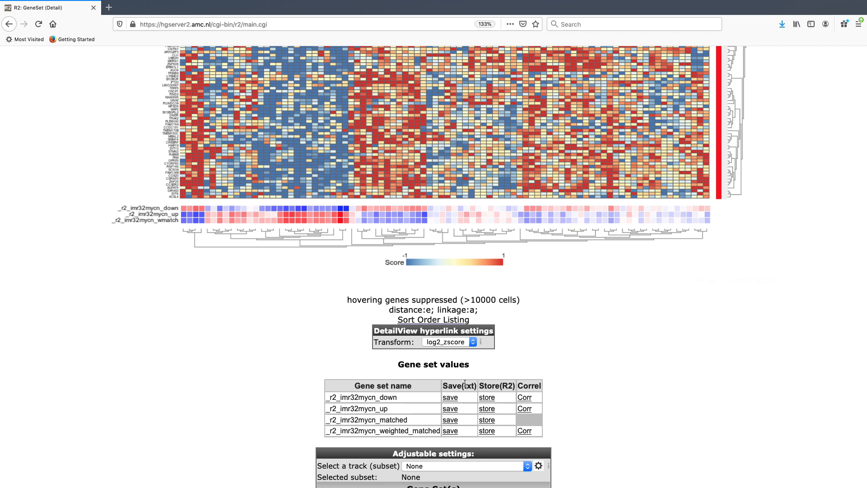
click(487, 431)
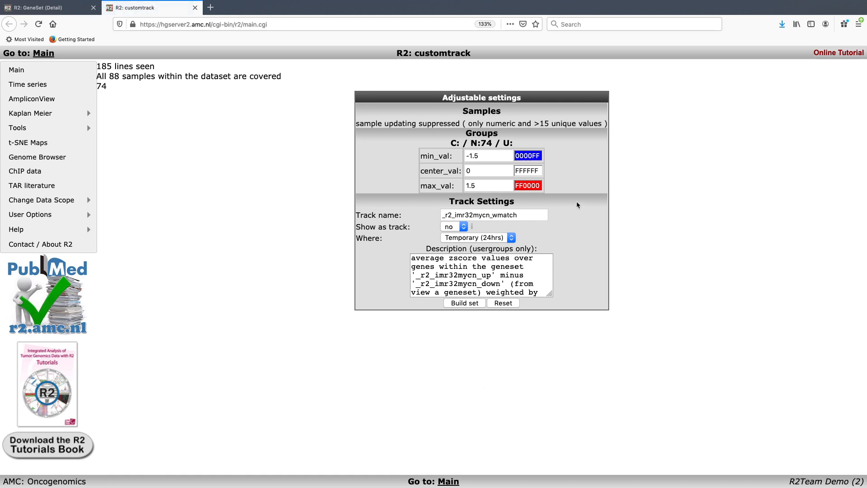
Store the weighted signature score as a personal track named IMR32_MYCN_weightedsig and return to the heatmap results
click(505, 239)
click(503, 247)
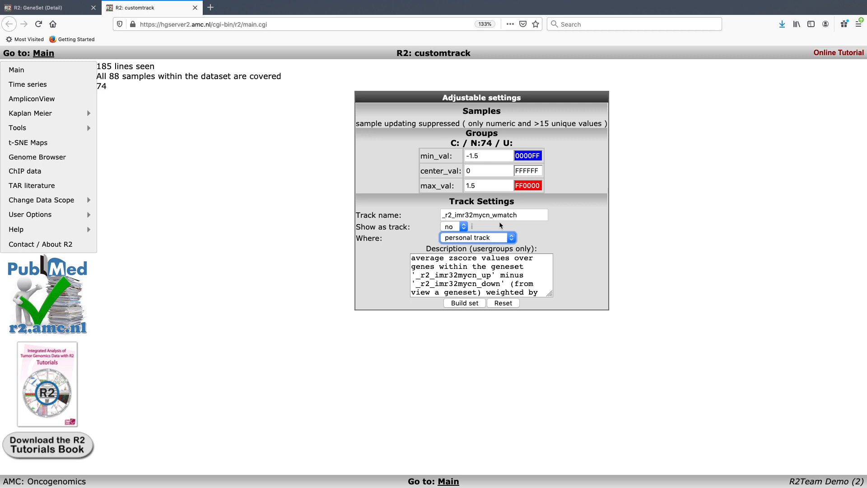
double_click(505, 214)
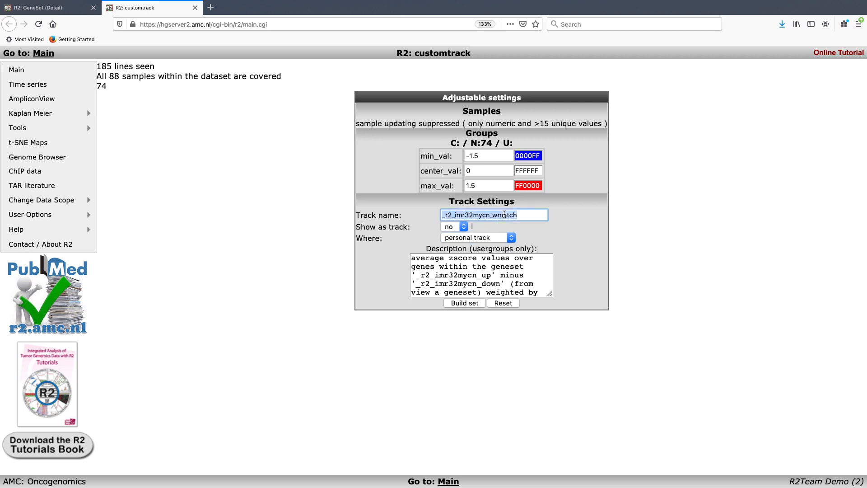
text(imr)
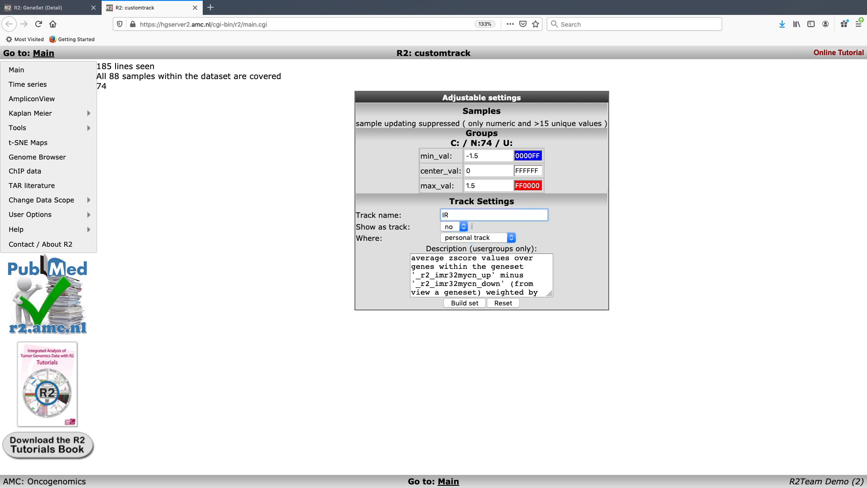
key(BackSpace)
key(BackSpace)
key(BackSpace)
text(IMR32_MYCN_weighted)
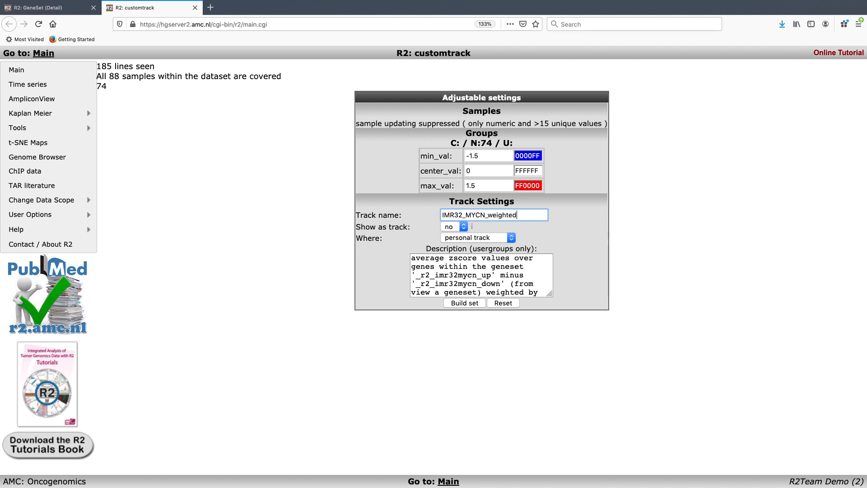
text(sig)
click(464, 303)
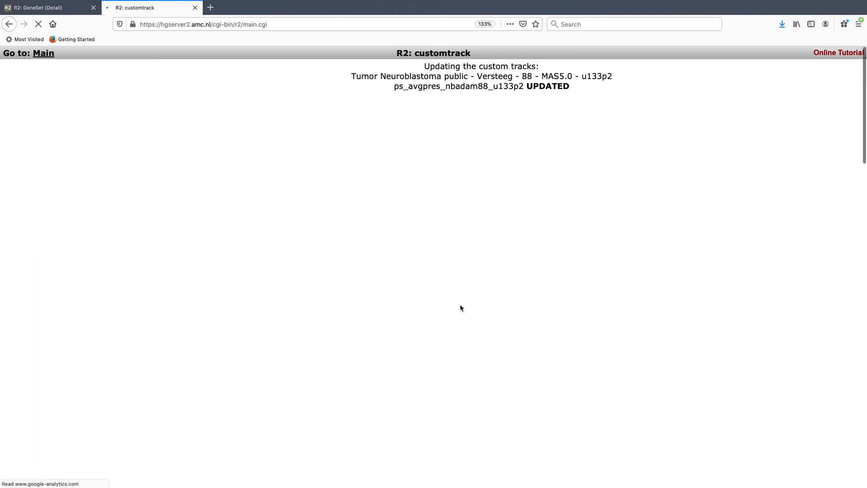
key(ctrl+w)
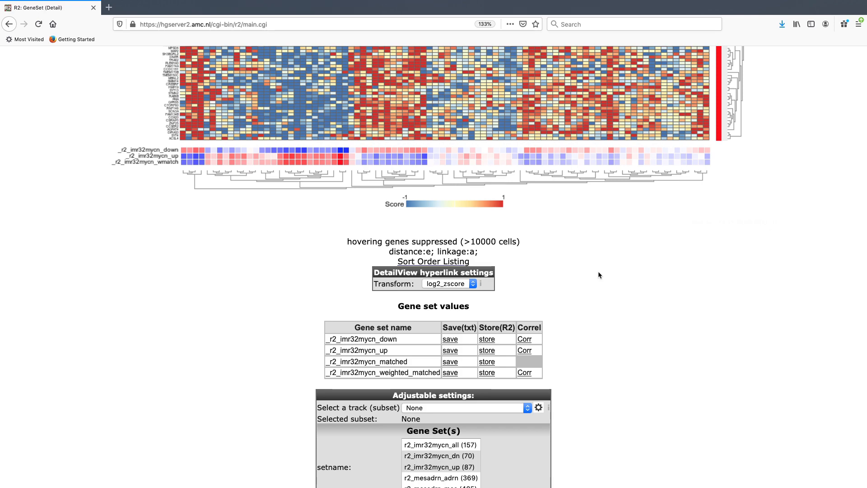
Start a Relate 2 tracks analysis on the Versteeg neuroblastoma dataset
scroll(91, 149, up, 15)
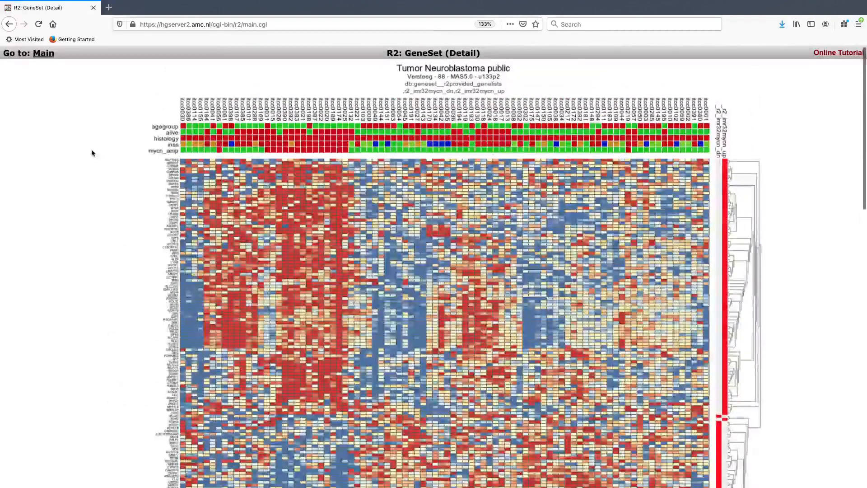
click(46, 54)
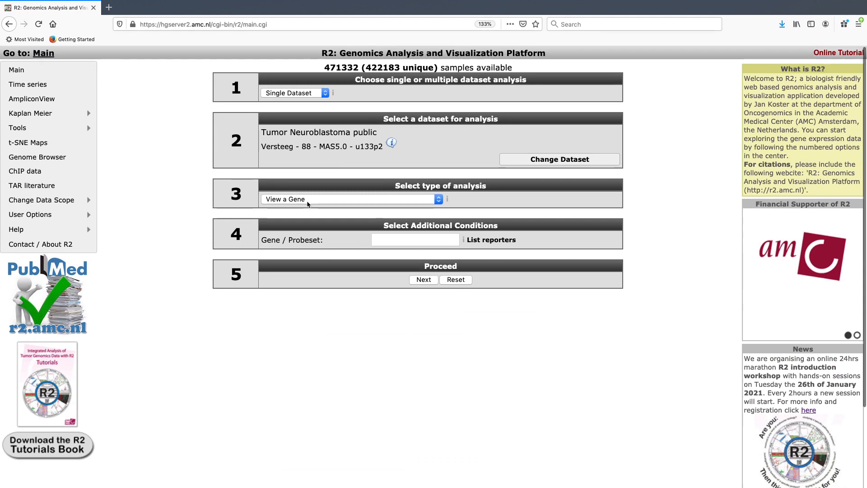
click(312, 201)
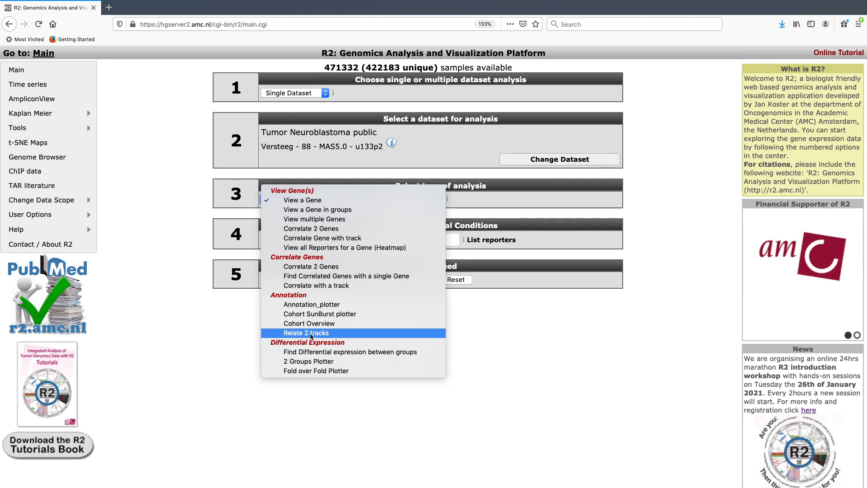
click(311, 333)
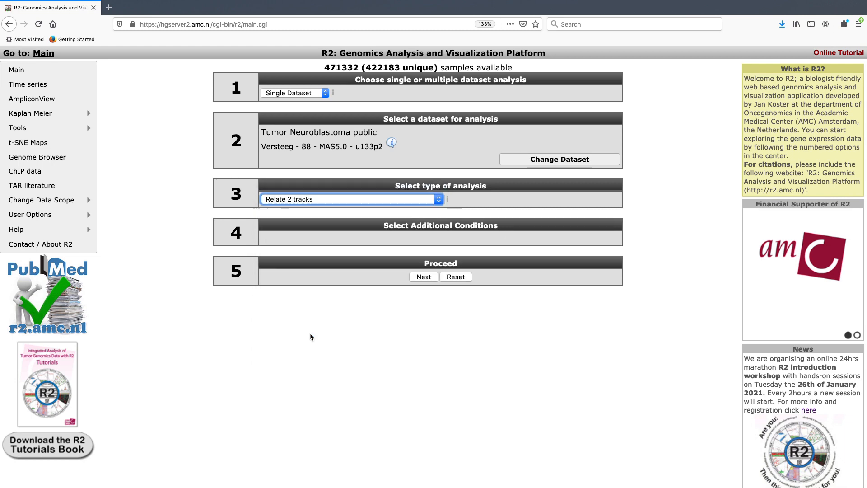
click(421, 277)
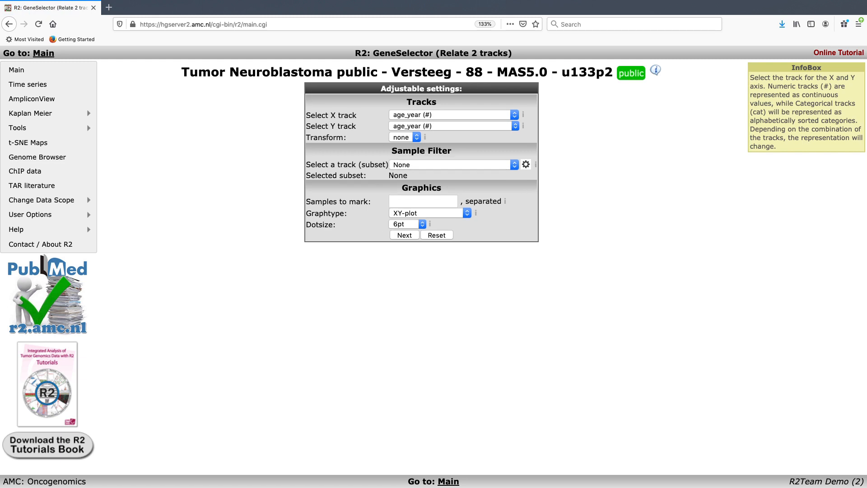
Plot the u-imr32_mycn_weightedsig track on Y against mycn_amp on X as a BoxPlot
click(438, 127)
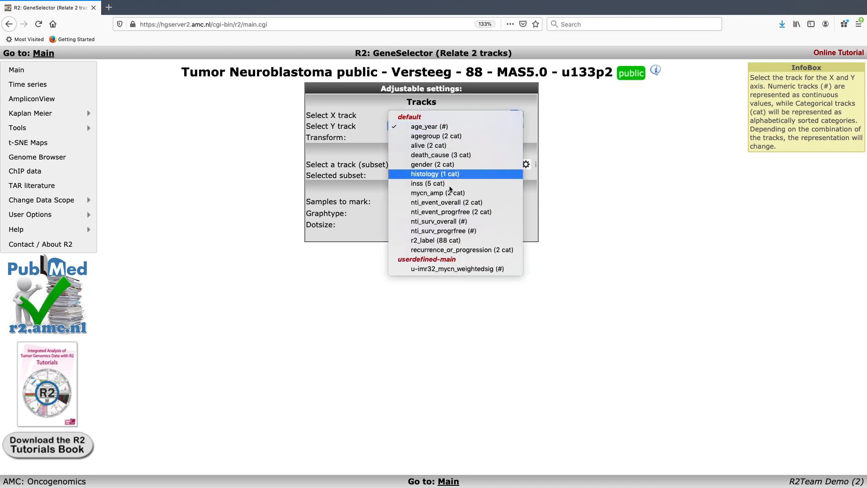
click(439, 271)
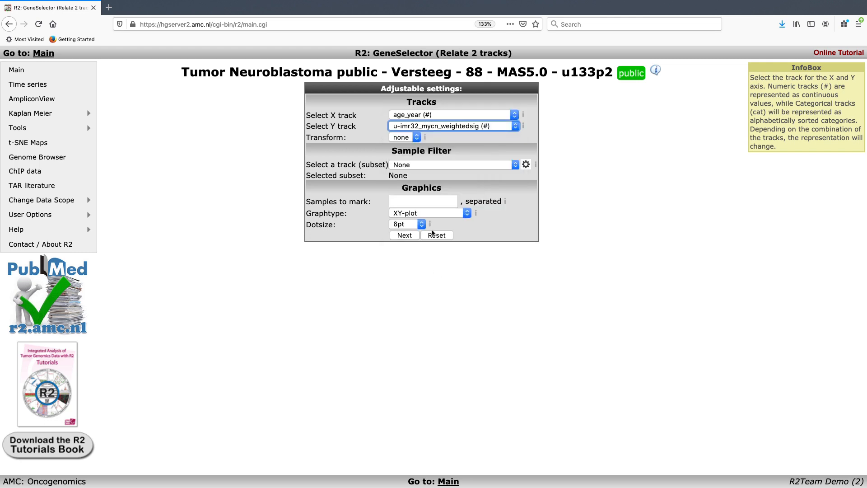
click(426, 118)
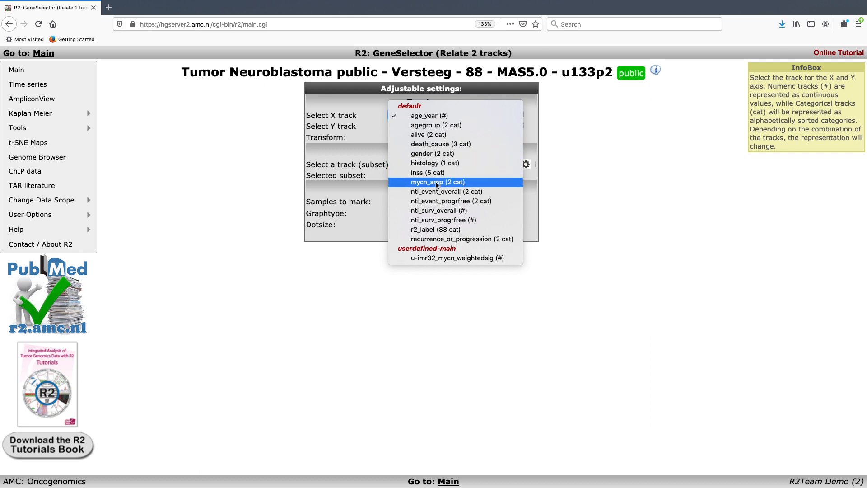
click(437, 183)
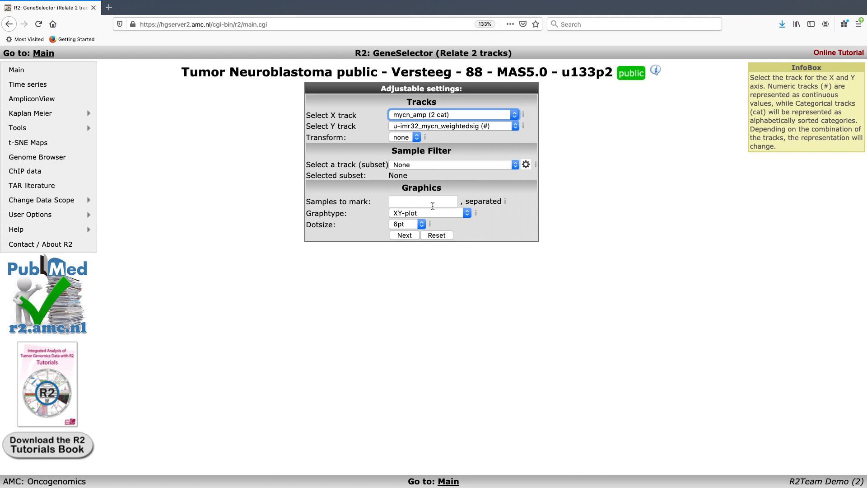
click(432, 215)
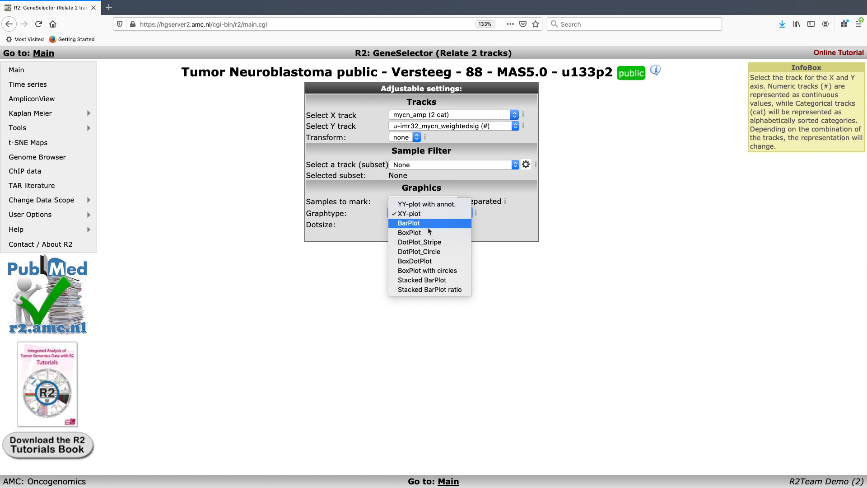
click(429, 233)
click(405, 237)
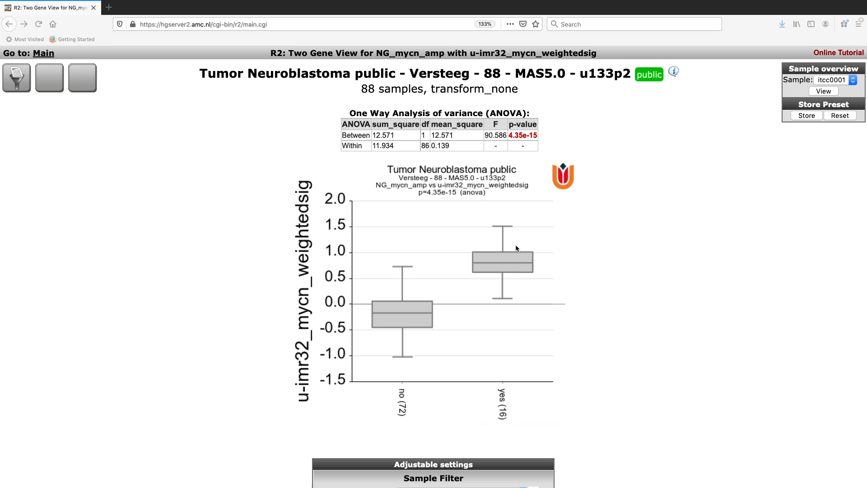
Change the box plot's X track to inss and redraw the signature scores by stage
scroll(546, 380, down, 3)
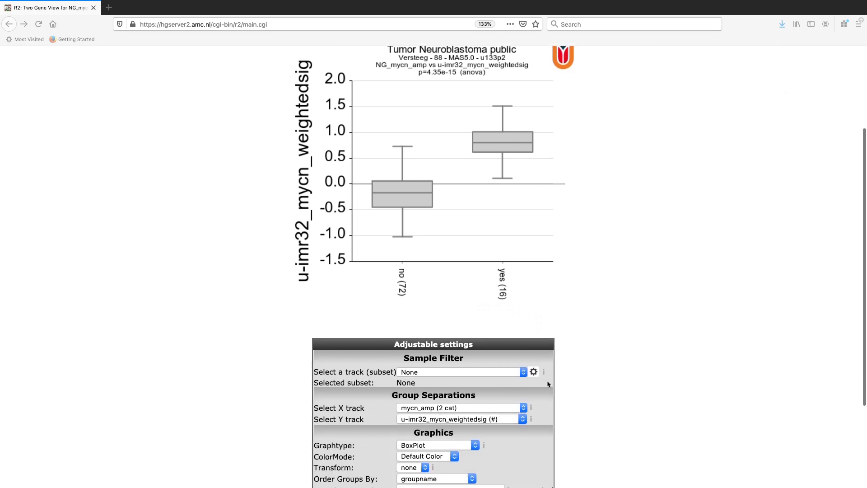
click(523, 409)
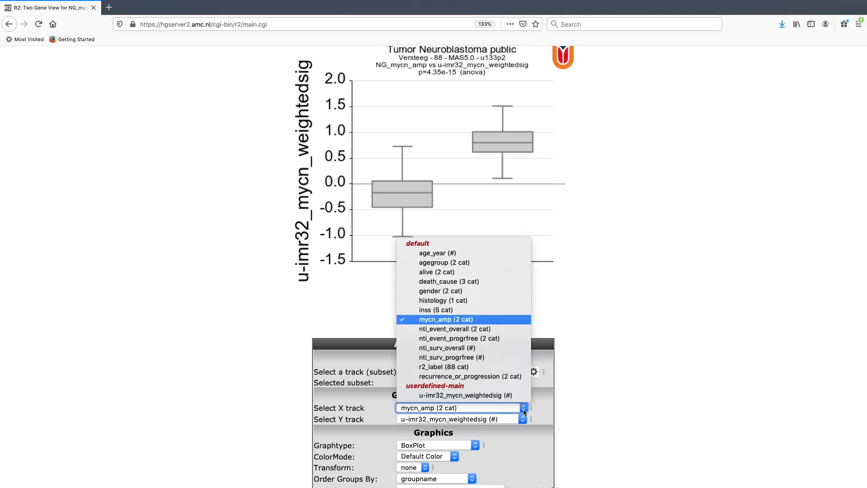
click(497, 312)
scroll(568, 348, down, 2)
scroll(568, 351, down, 1)
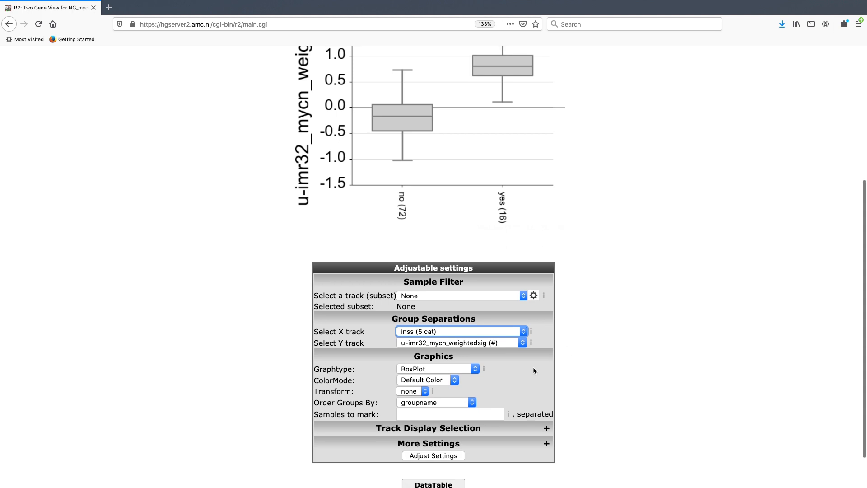
click(412, 456)
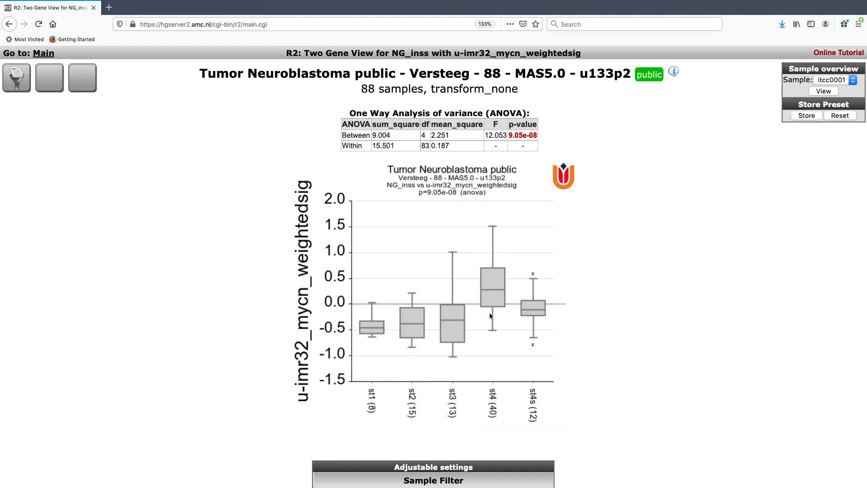
mouse_move(501, 308)
mouse_move(372, 322)
Run a Kaplan Meier scan by numeric track on the Versteeg dataset, using u-imr32_mycn_weightedsig and overall survival
click(49, 56)
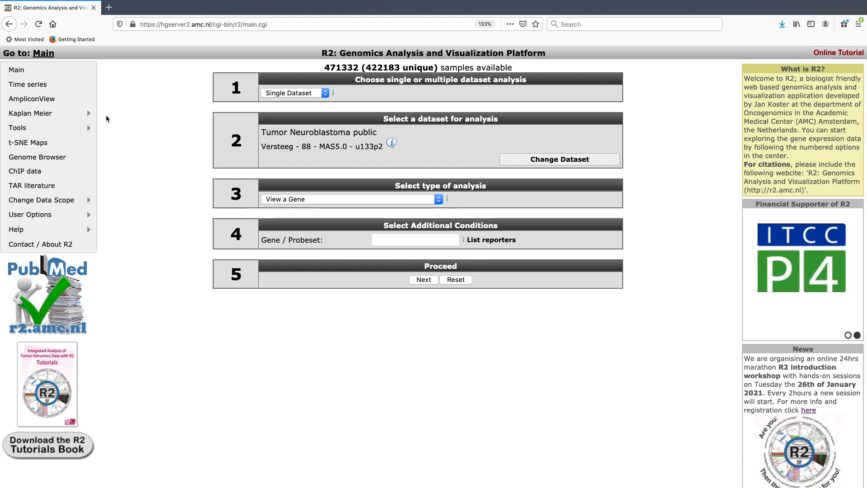
mouse_move(61, 114)
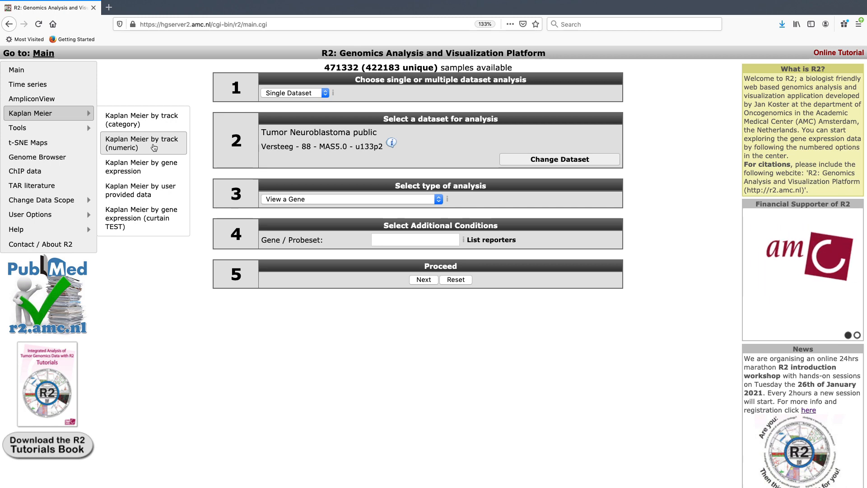
click(154, 147)
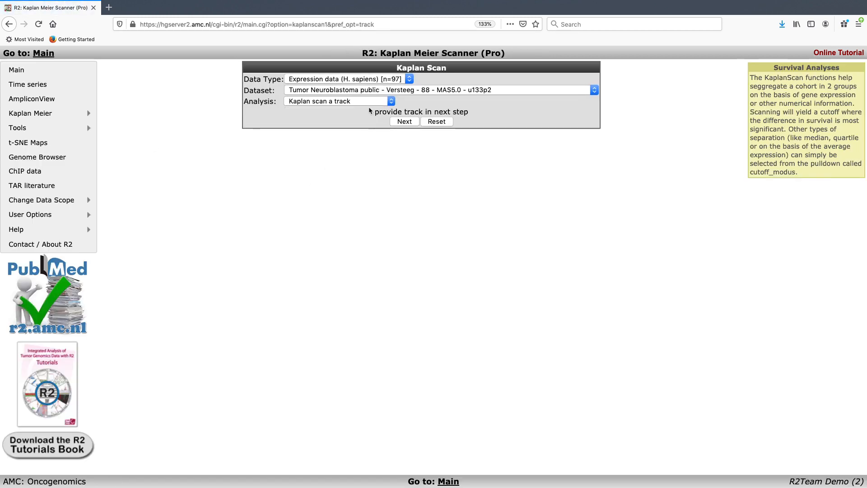
click(400, 122)
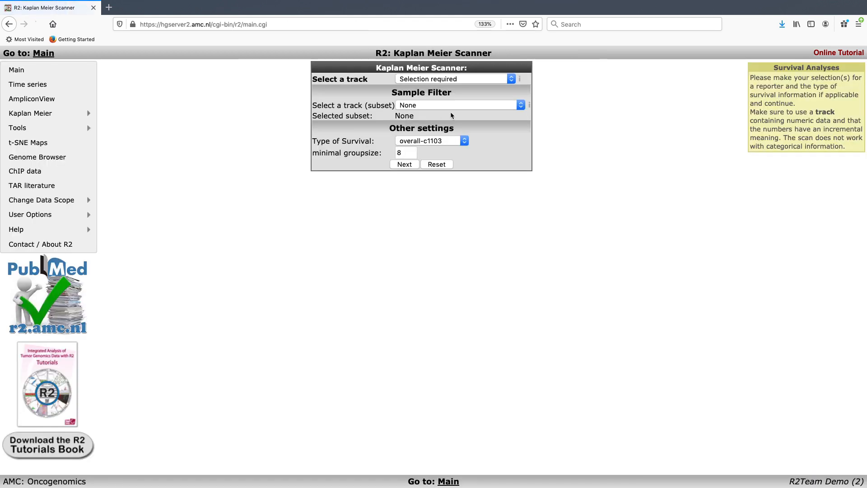
click(465, 80)
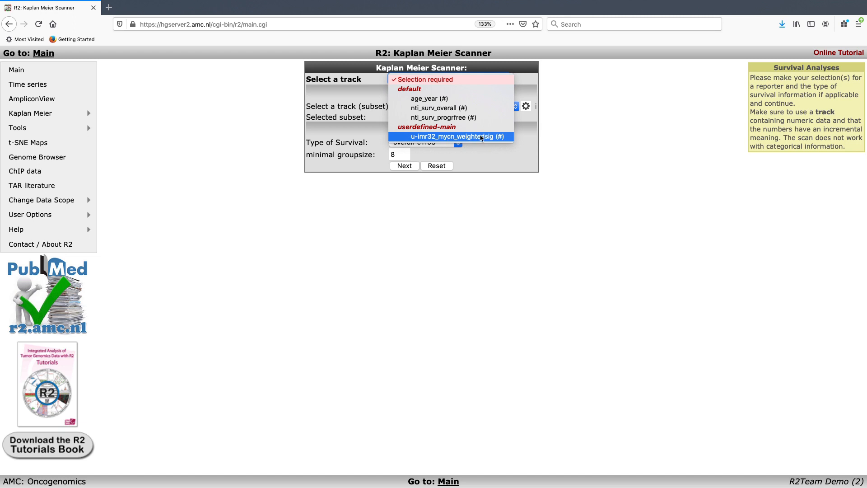
click(483, 138)
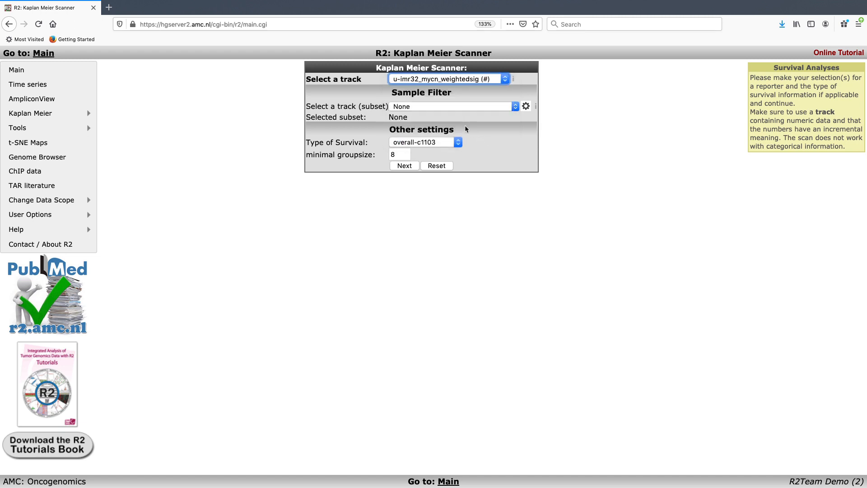
click(404, 165)
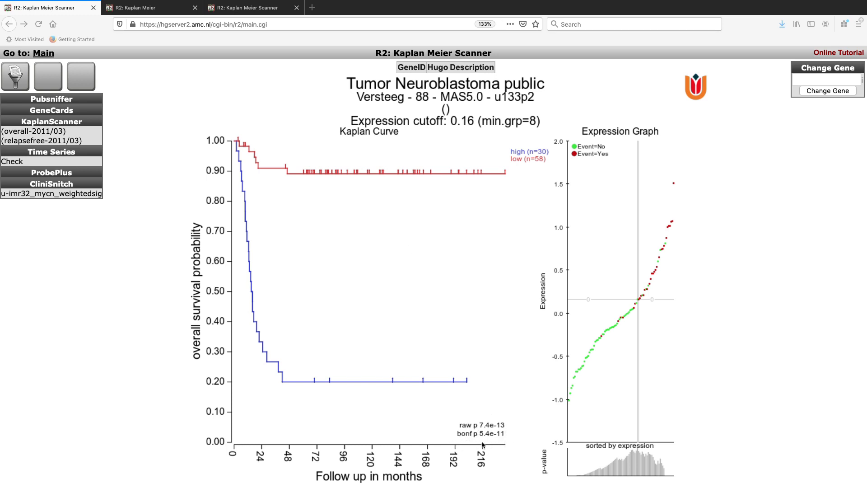
Compare the signature track's Kaplan Meier curves with the survival curves for mycn_amp and for MYCN expression
click(154, 13)
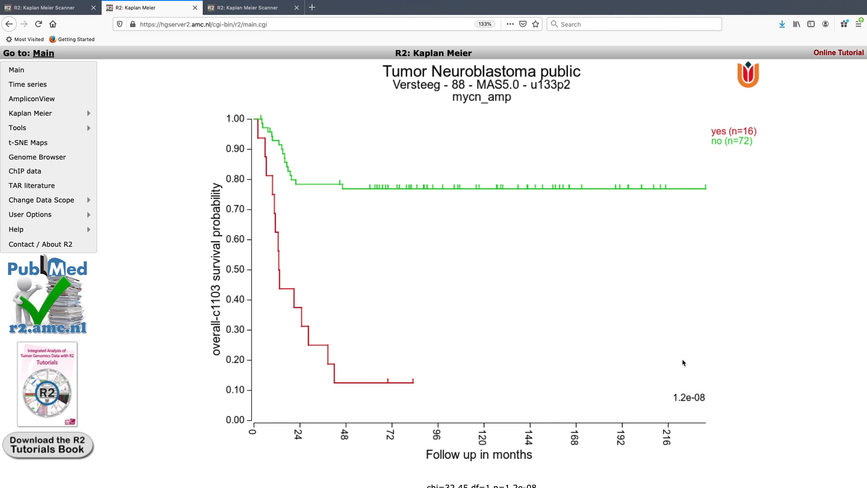
click(244, 9)
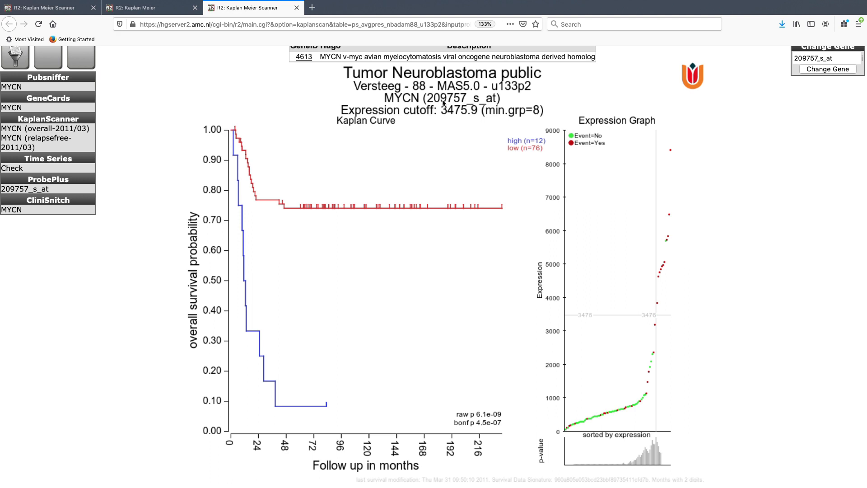
click(66, 12)
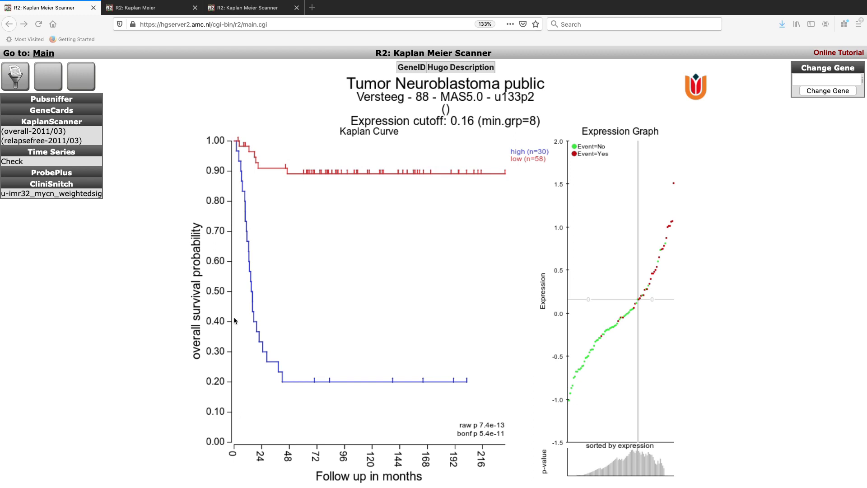
click(163, 164)
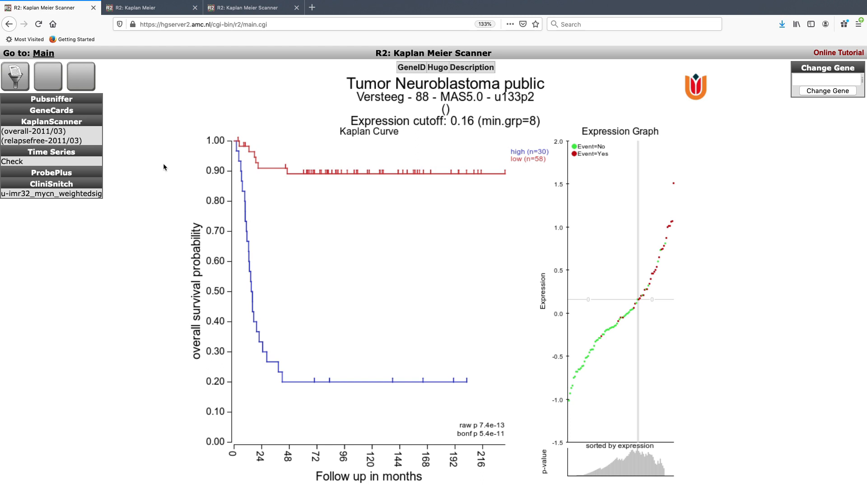
Return to the main page and select Geneset vs Genesets Correlations as the analysis type for the Versteeg dataset
click(49, 55)
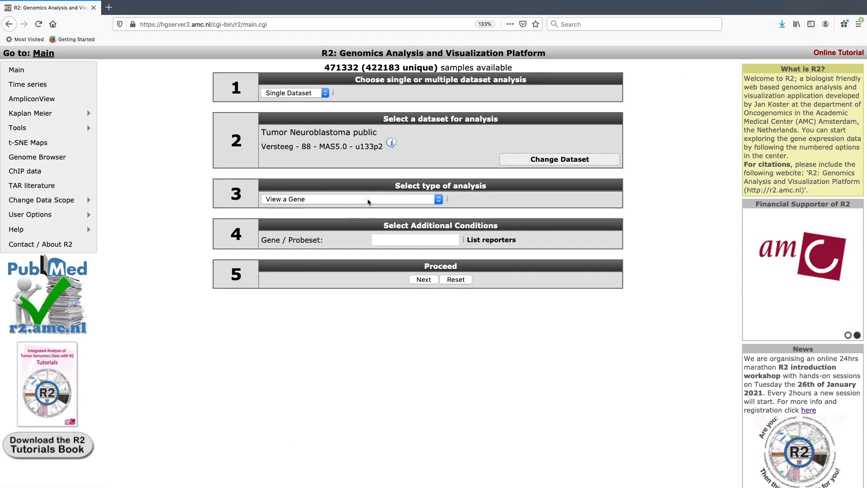
click(368, 199)
scroll(367, 315, down, 3)
scroll(368, 315, down, 5)
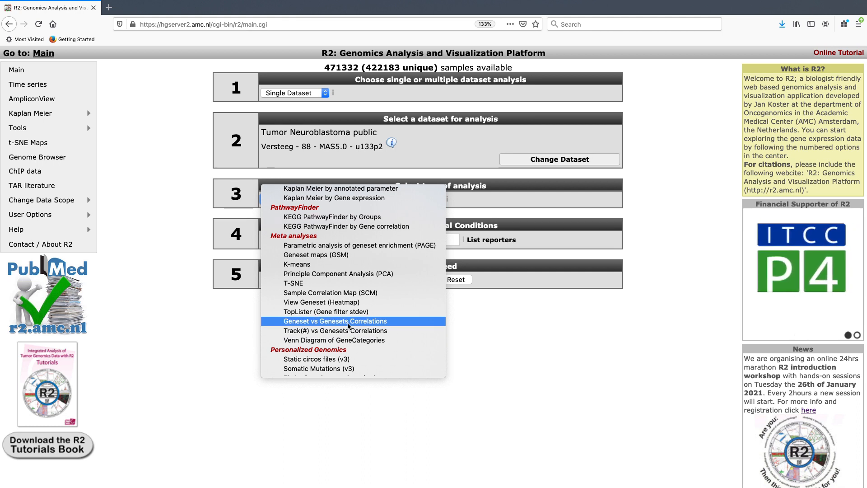
click(349, 322)
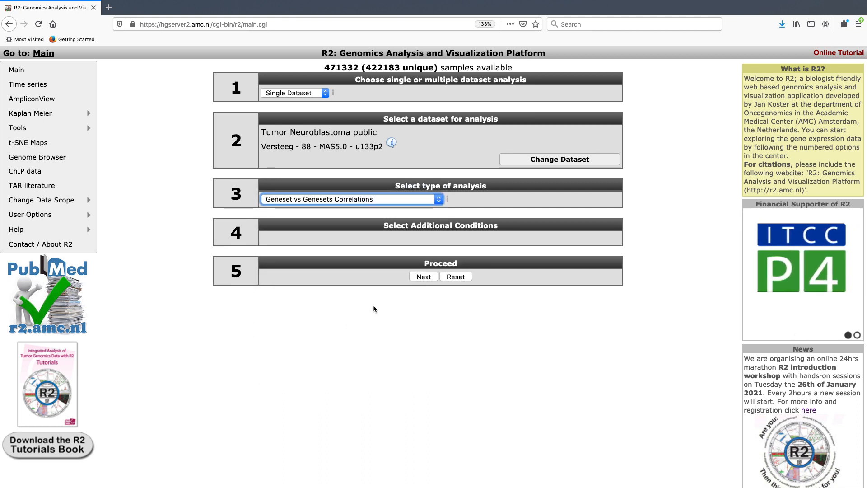
Set the geneset scan's source collection to r2provided genelists and its target collection to broad 2015 hallmark
click(423, 277)
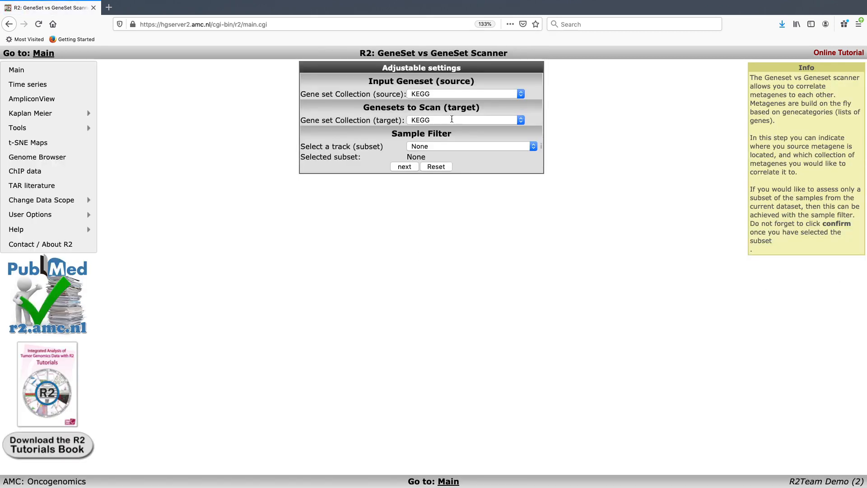
click(471, 94)
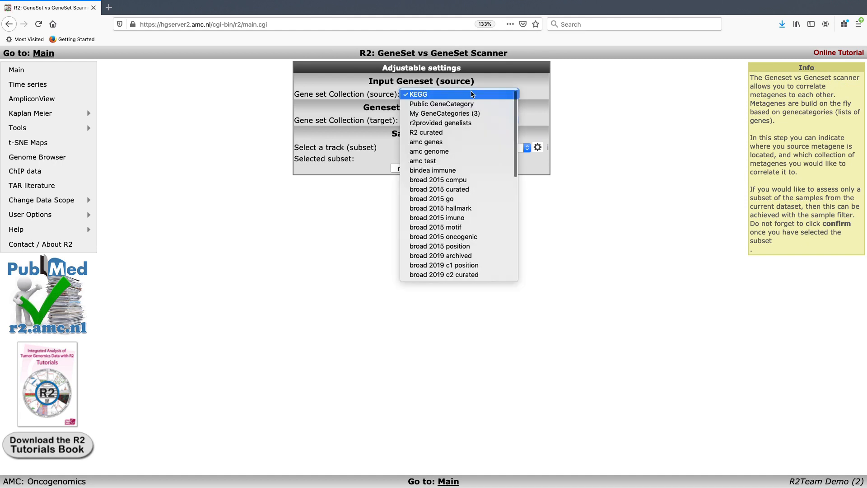
click(468, 128)
click(467, 122)
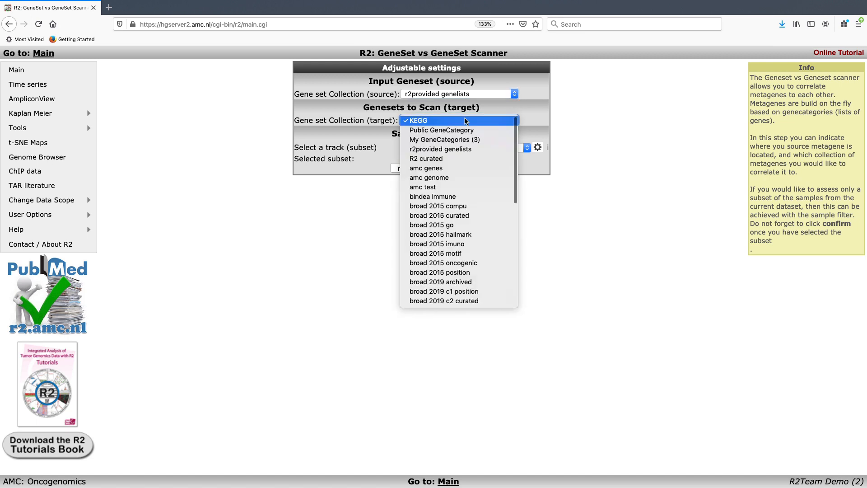
click(478, 235)
click(405, 169)
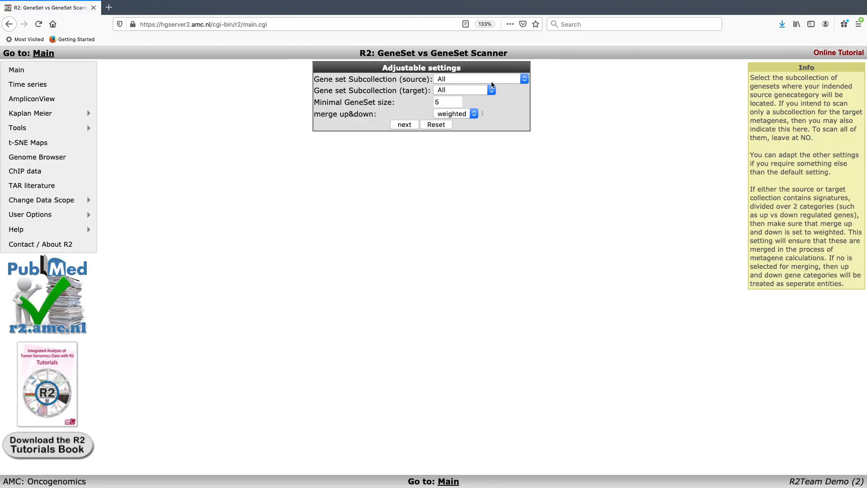
Restrict the source to functional_genesignature and run the scan with r2_imr32mycn_dn and r2_imr32mycn_up as source genesets
click(493, 78)
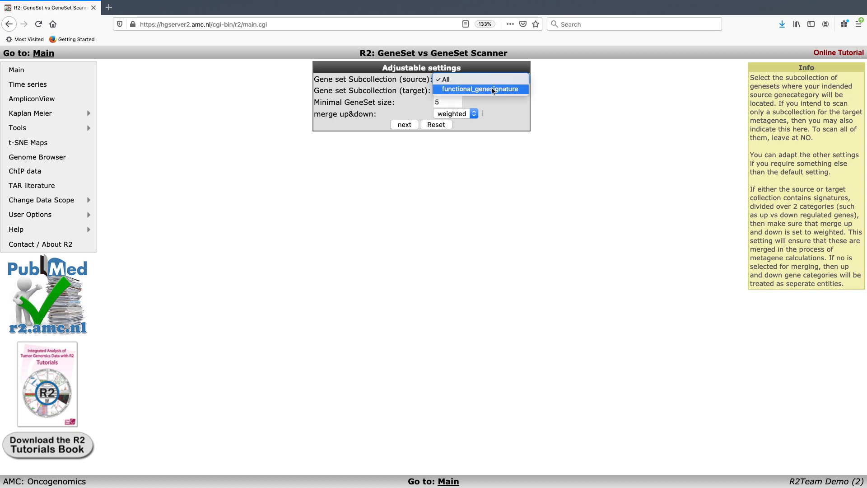
click(492, 89)
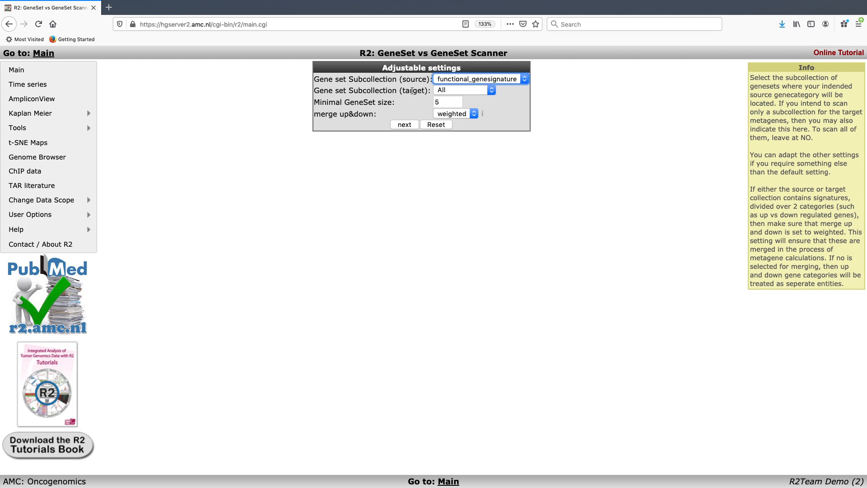
click(412, 127)
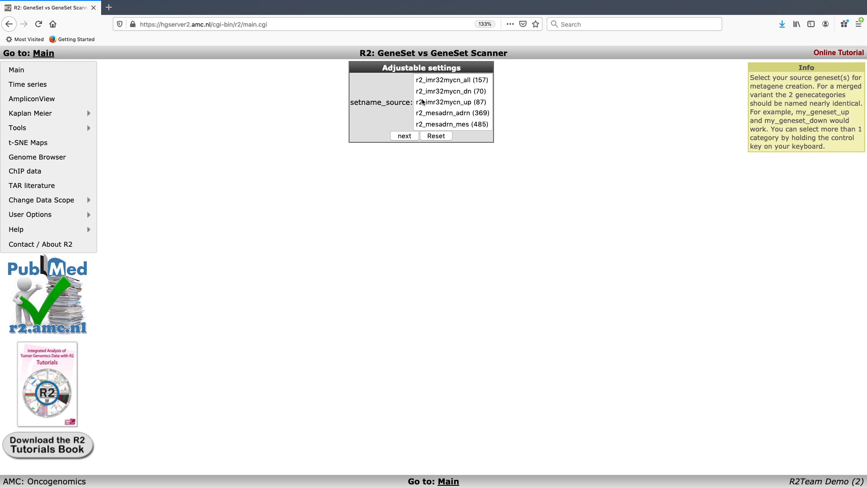
click(454, 92)
ctrl+click(458, 103)
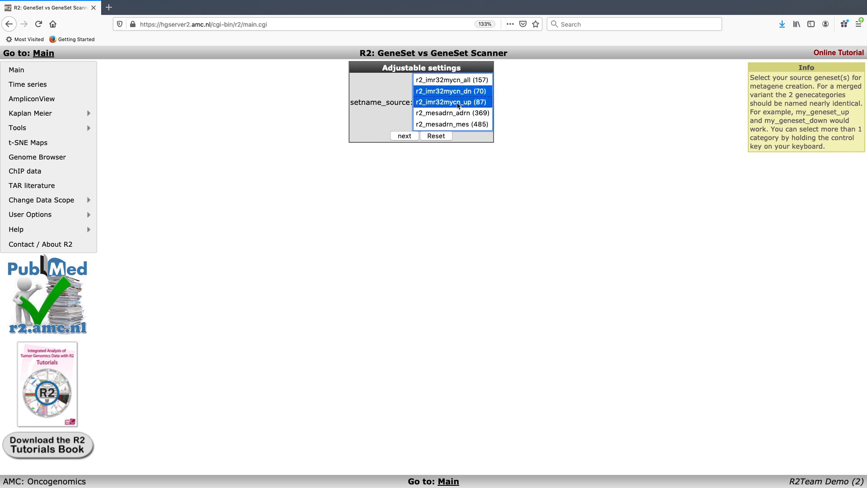
click(405, 136)
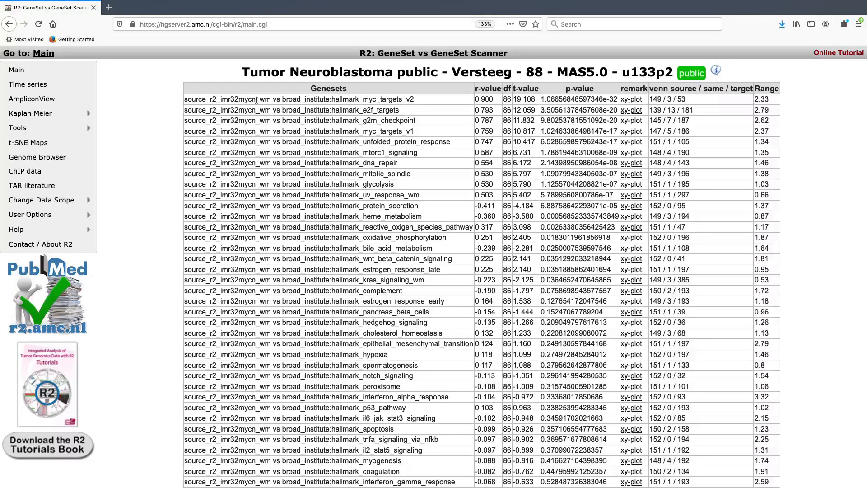
Examine the hallmark_myc_targets_v2 result: the source signature name, r-value and venn source / same / target gene counts
drag(270, 99, 220, 98)
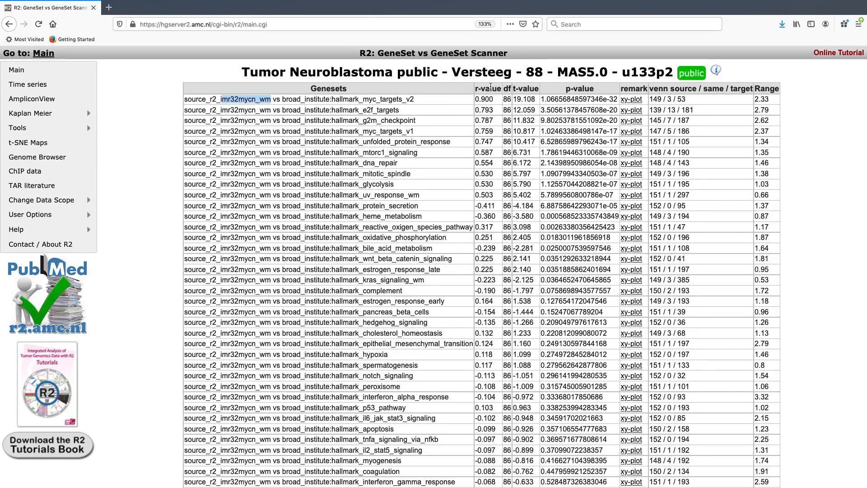
drag(474, 87, 501, 88)
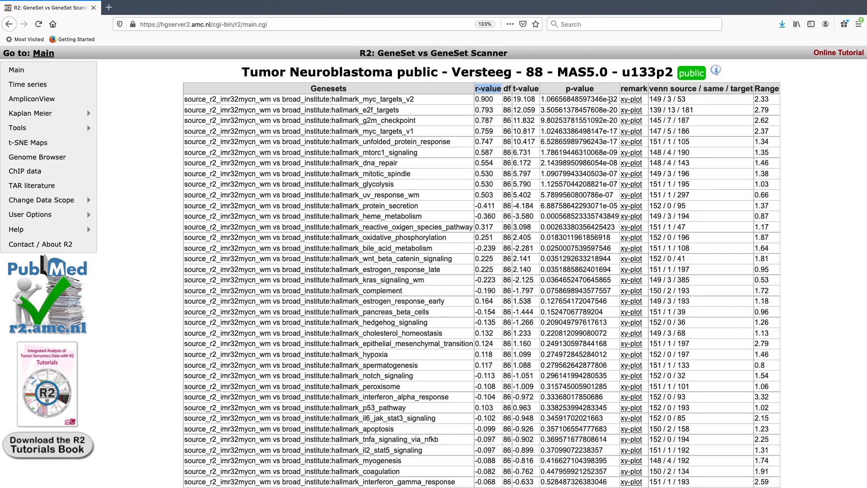
click(695, 100)
drag(649, 97, 664, 97)
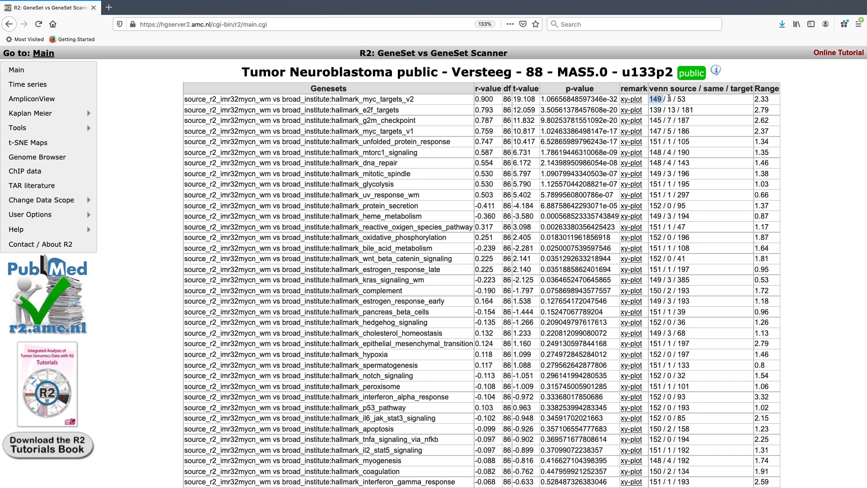
drag(667, 99, 692, 100)
drag(363, 99, 404, 96)
click(405, 100)
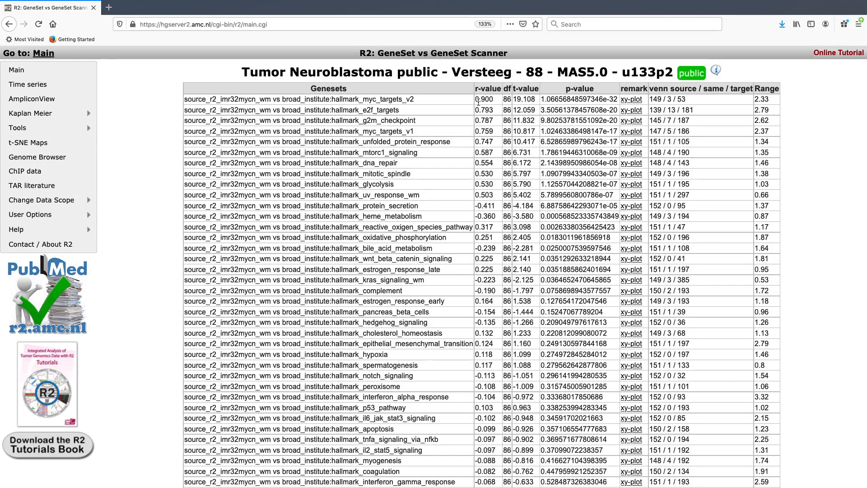
View the xy-plot of the MYCN signature against hallmark_myc_targets_v2 and close it again
click(635, 100)
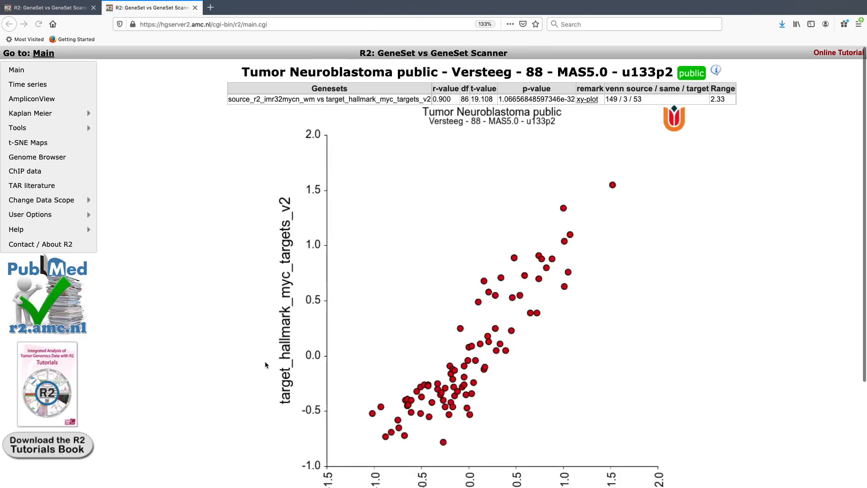
scroll(530, 320, down, 2)
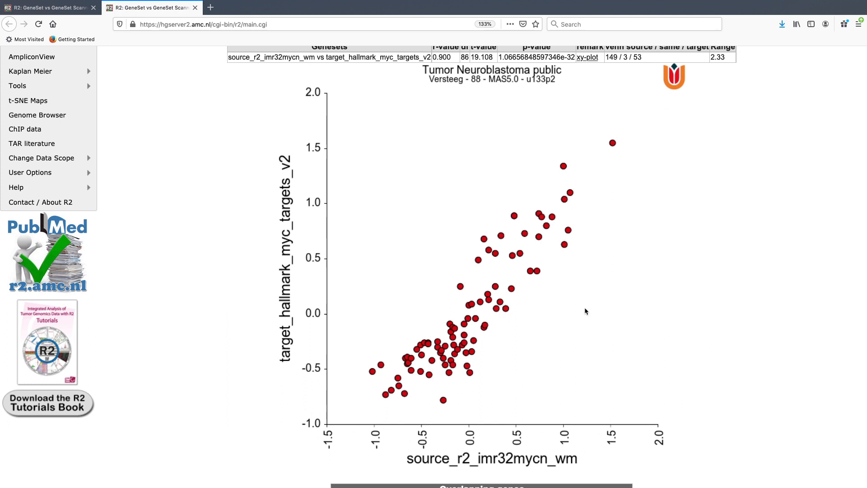
scroll(585, 311, up, 2)
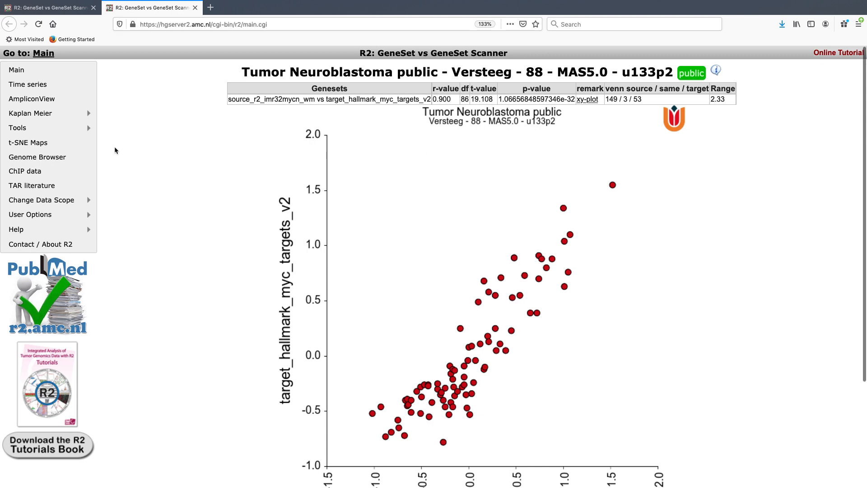
click(195, 8)
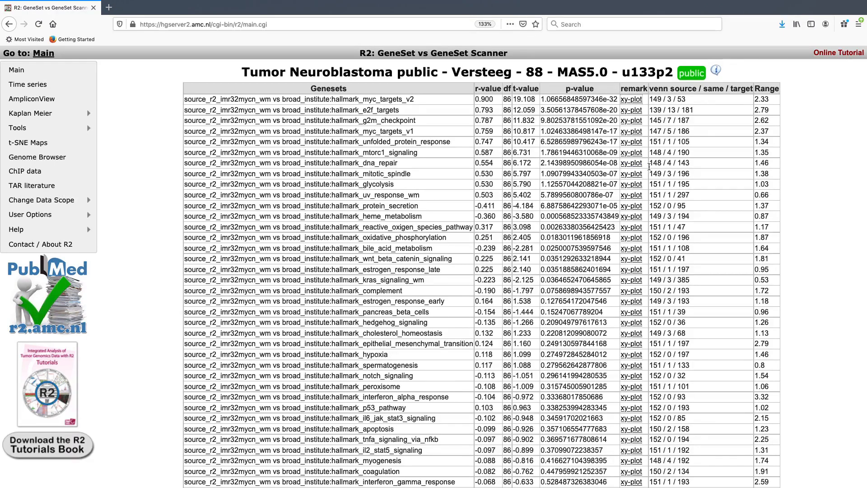
Review the full list of hallmark correlations and the overlapping gene counts of the strongest ones, and return to the main page
scroll(692, 292, down, 1)
scroll(692, 293, down, 5)
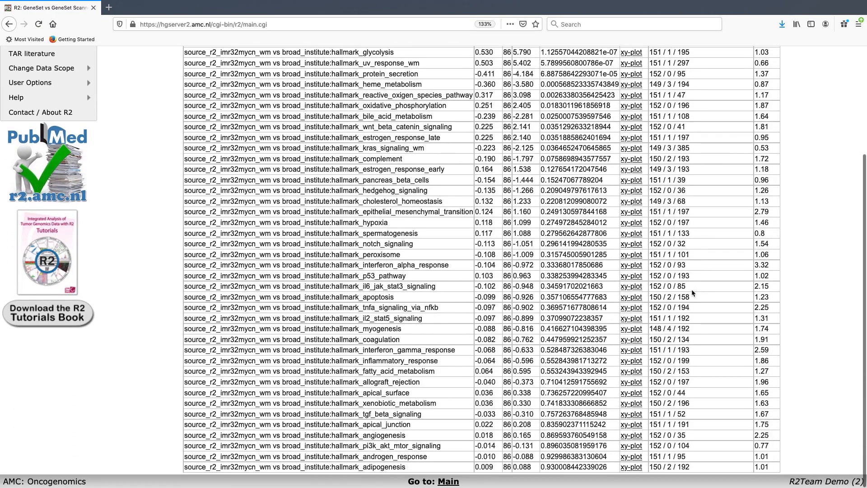
scroll(692, 292, up, 5)
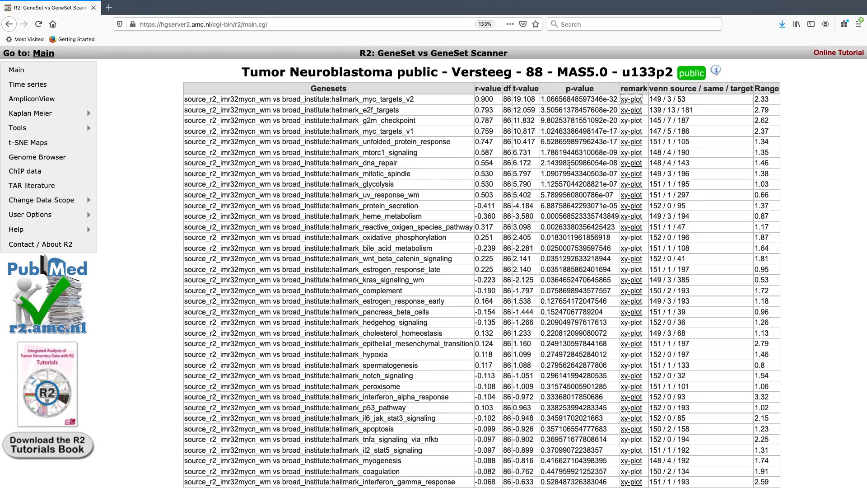
drag(667, 120, 673, 140)
click(672, 140)
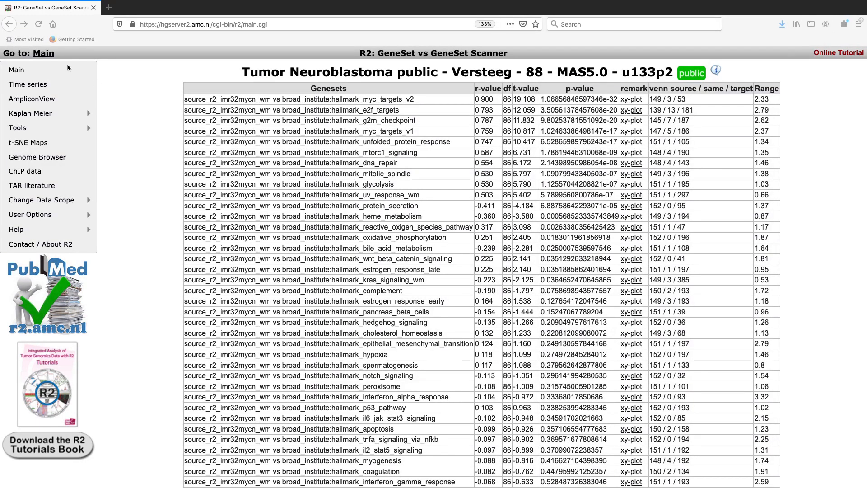
click(46, 56)
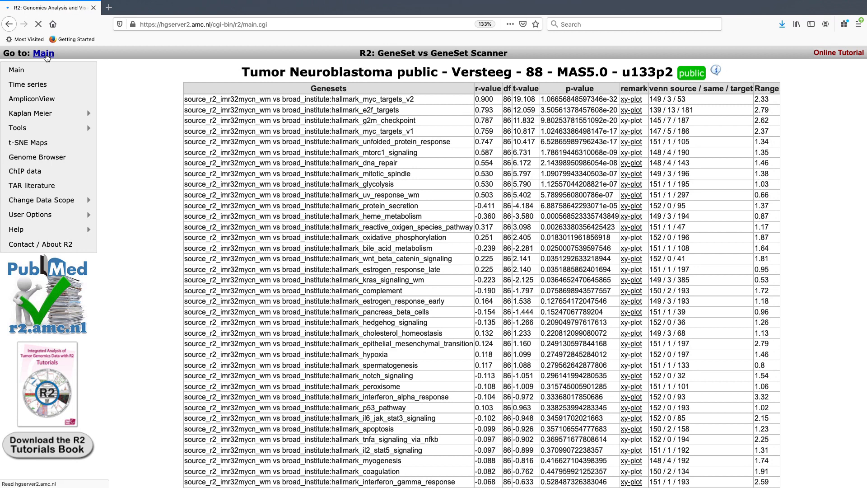